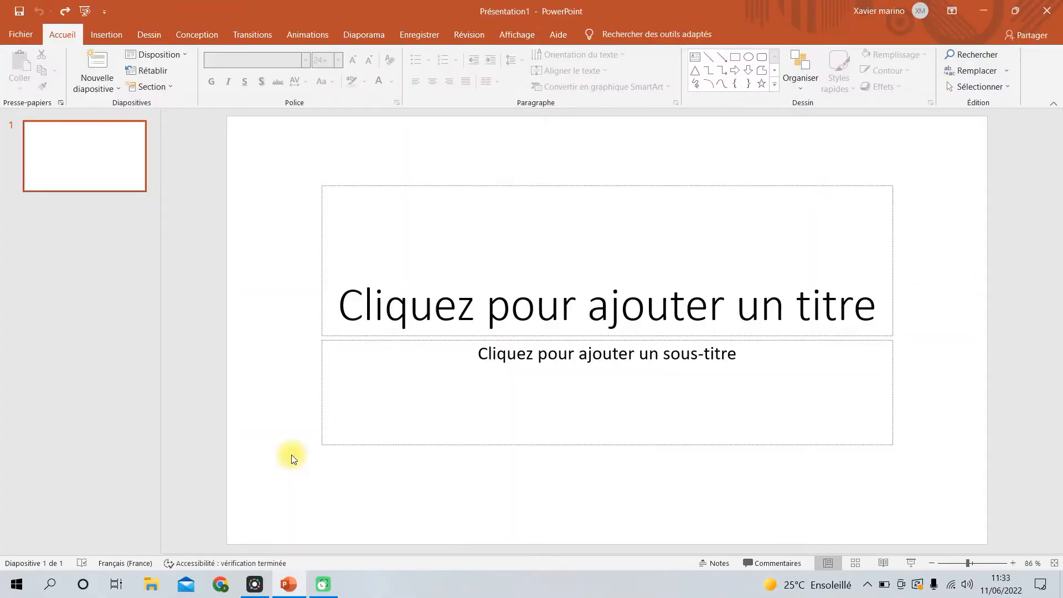
# - Delete the title and subtitle placeholders from the slide and insert the world map picture
pyautogui.hotkey('ctrl', 'a')
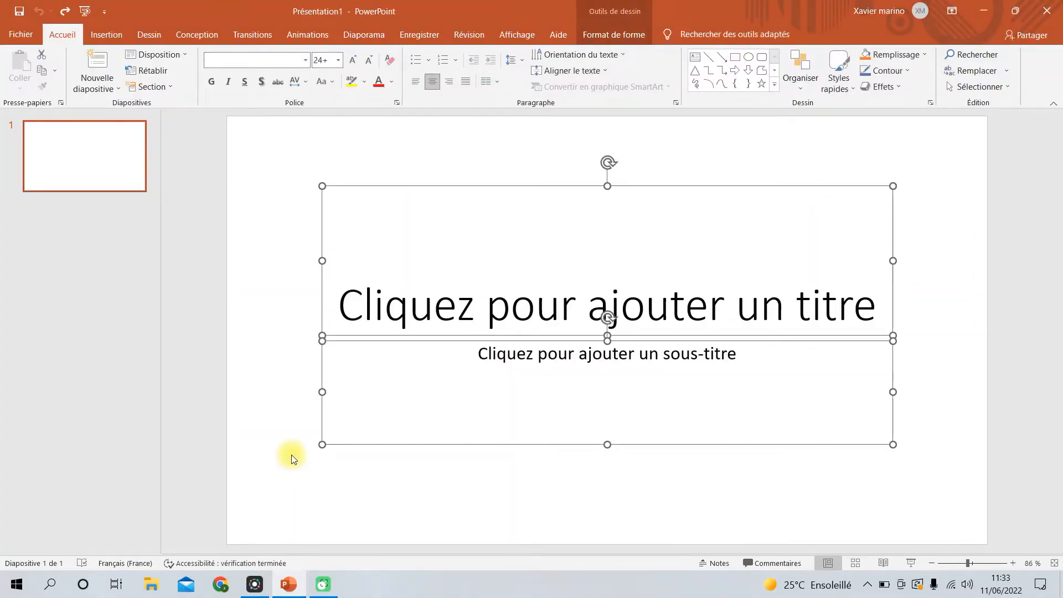
pyautogui.press('Delete')
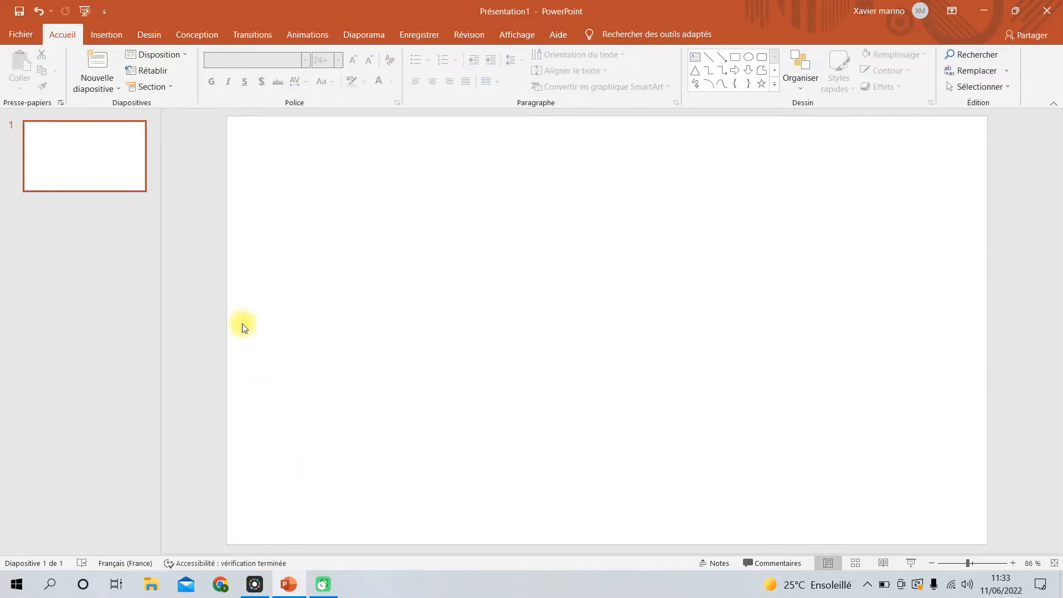
pyautogui.click(114, 33)
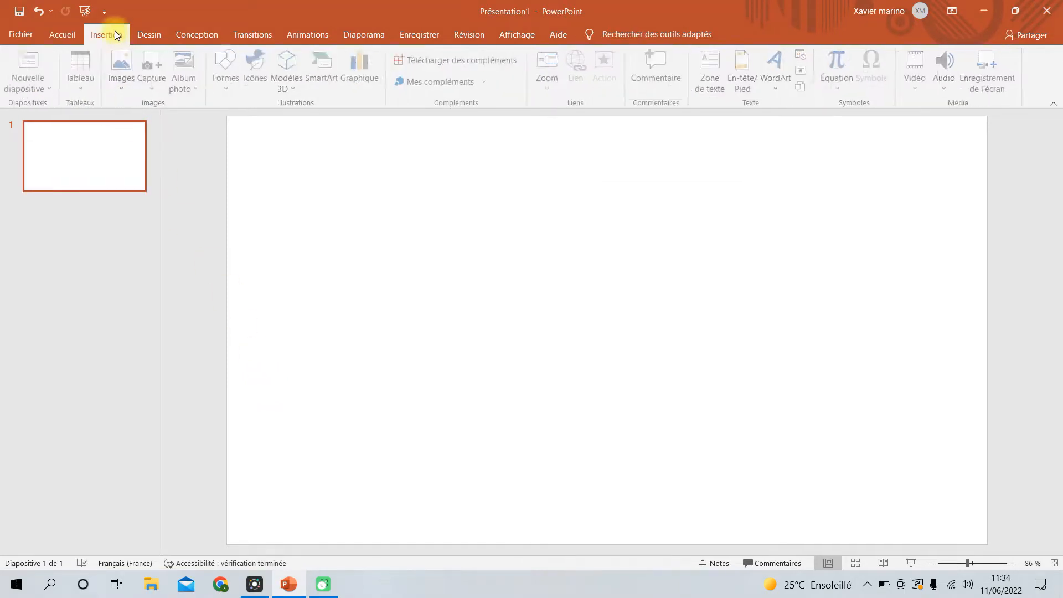
pyautogui.click(124, 69)
pyautogui.click(139, 122)
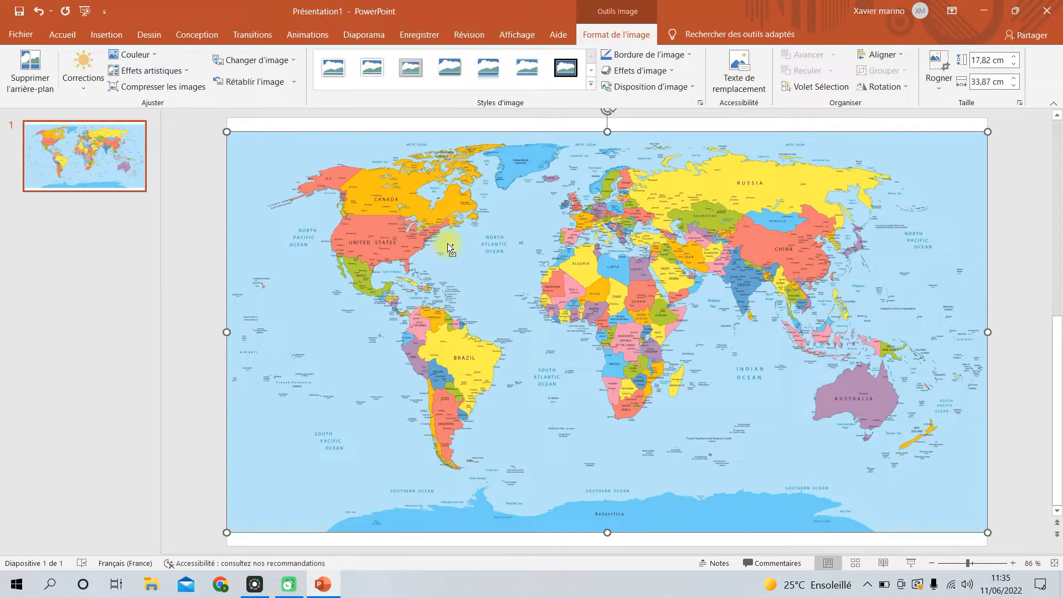
# - Draw an arched curve (Courbe) across the North Atlantic from New York to Paris on the map
pyautogui.keyDown('ctrl'); pyautogui.scroll(4, 447, 244); pyautogui.keyUp('ctrl')
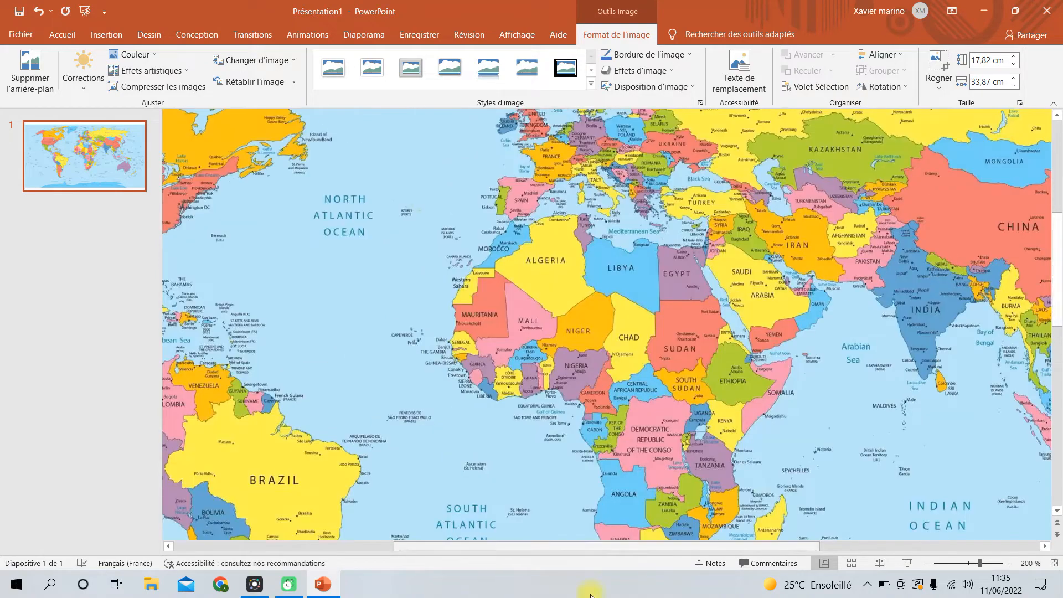
pyautogui.moveTo(606, 546); pyautogui.dragTo(547, 547)
pyautogui.keyDown('ctrl'); pyautogui.scroll(2, 468, 306); pyautogui.keyUp('ctrl')
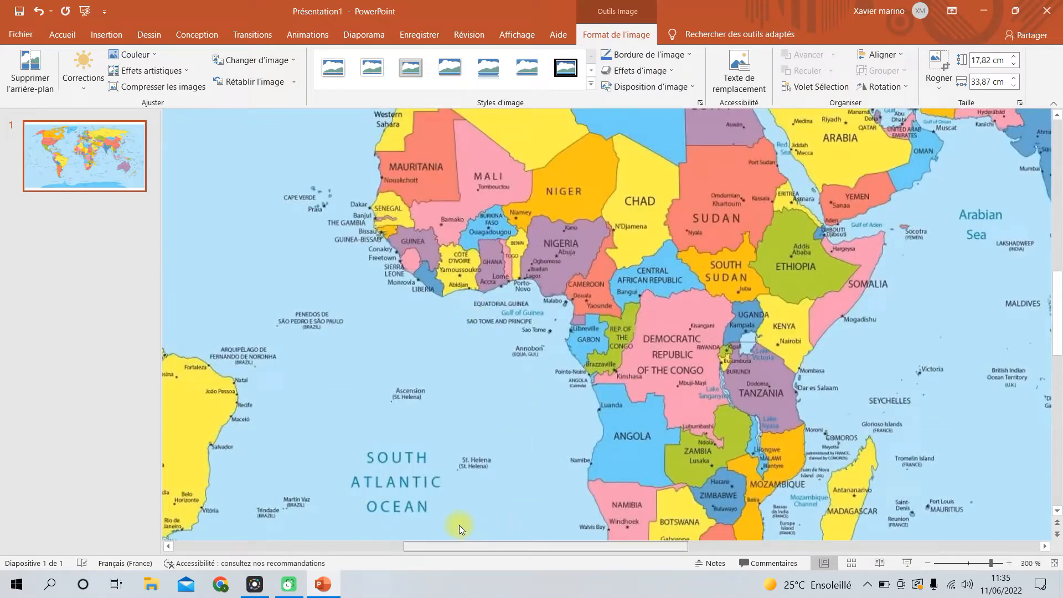
pyautogui.click(459, 546)
pyautogui.scroll(5, 1029, 292)
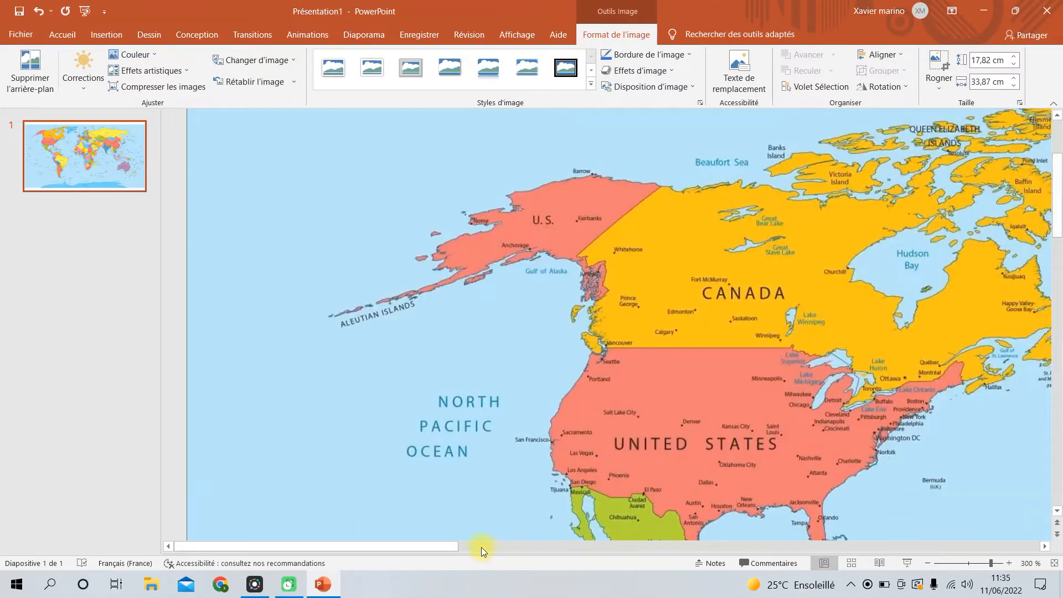
pyautogui.click(482, 547)
pyautogui.click(169, 545)
pyautogui.click(174, 546)
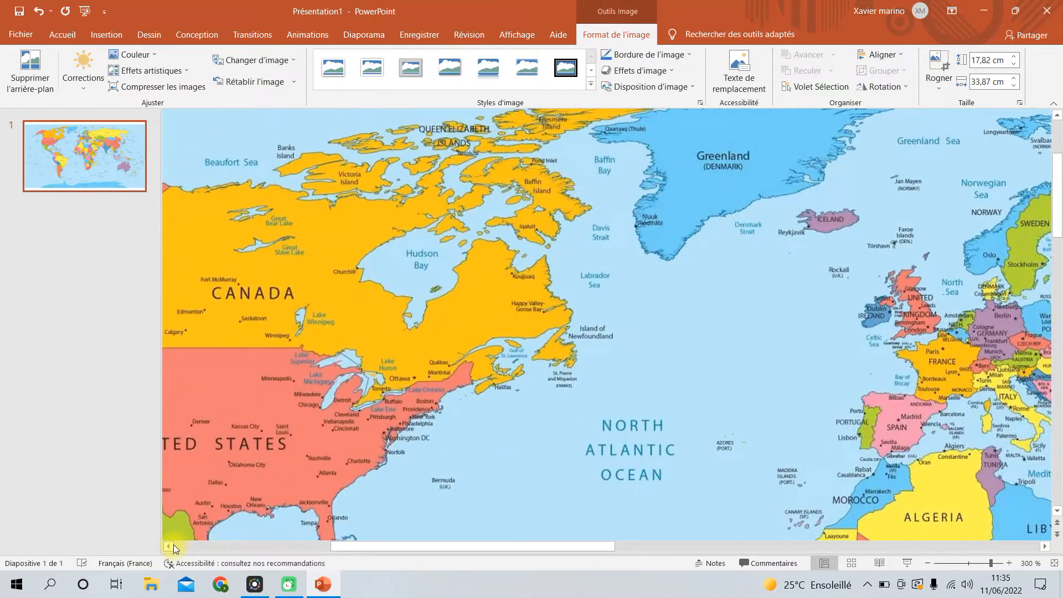
pyautogui.click(116, 38)
pyautogui.click(225, 90)
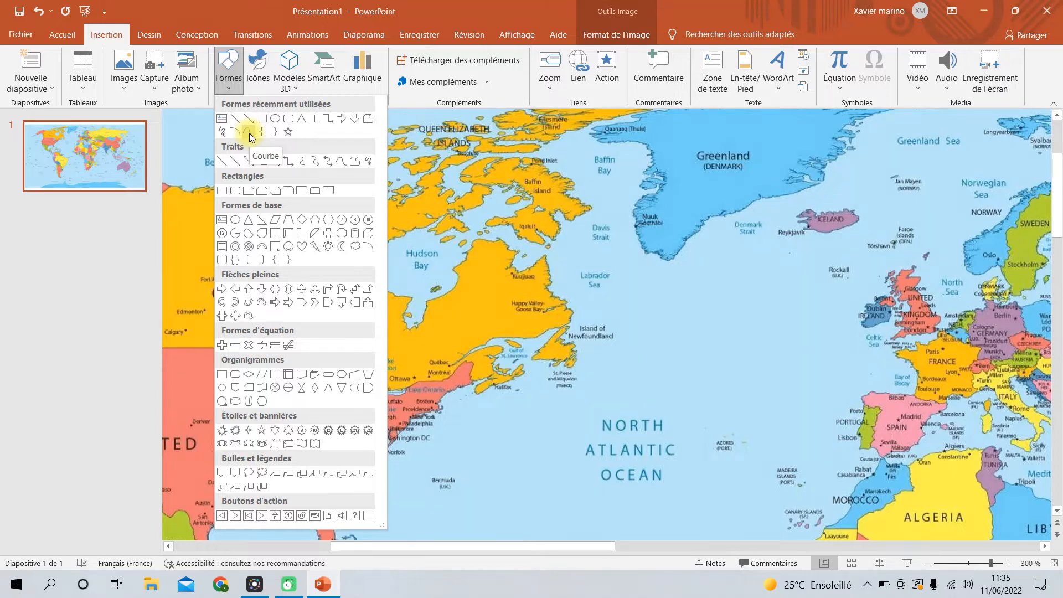
pyautogui.click(247, 132)
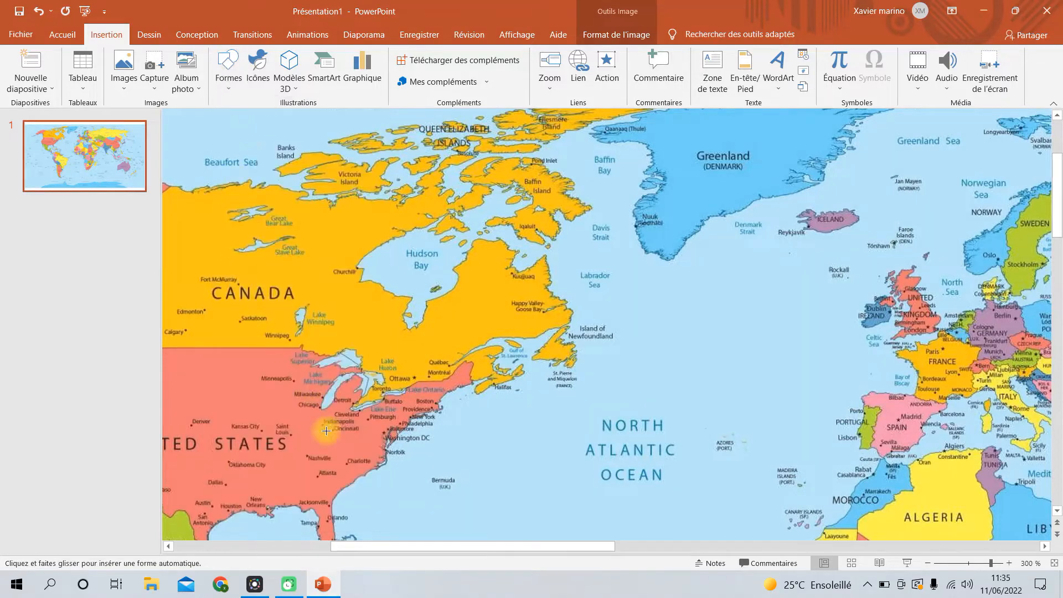
pyautogui.click(422, 415)
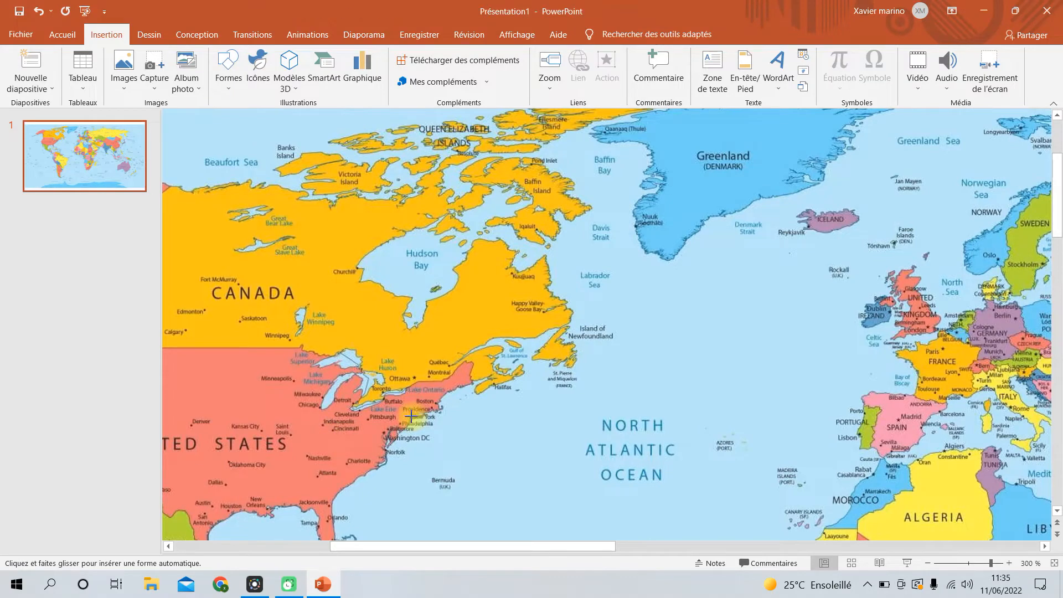
pyautogui.click(652, 347)
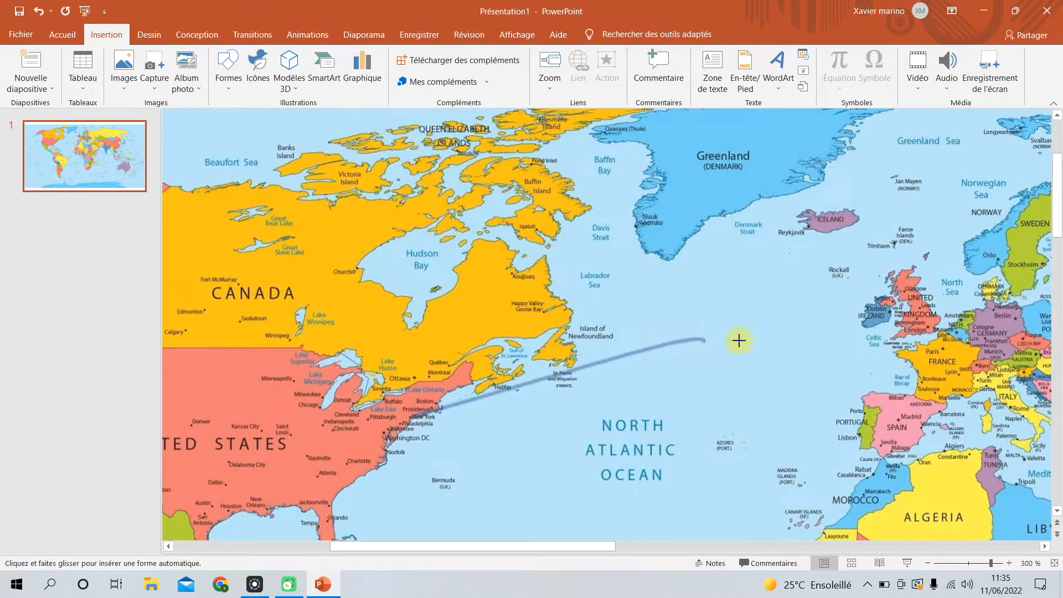
pyautogui.doubleClick(943, 347)
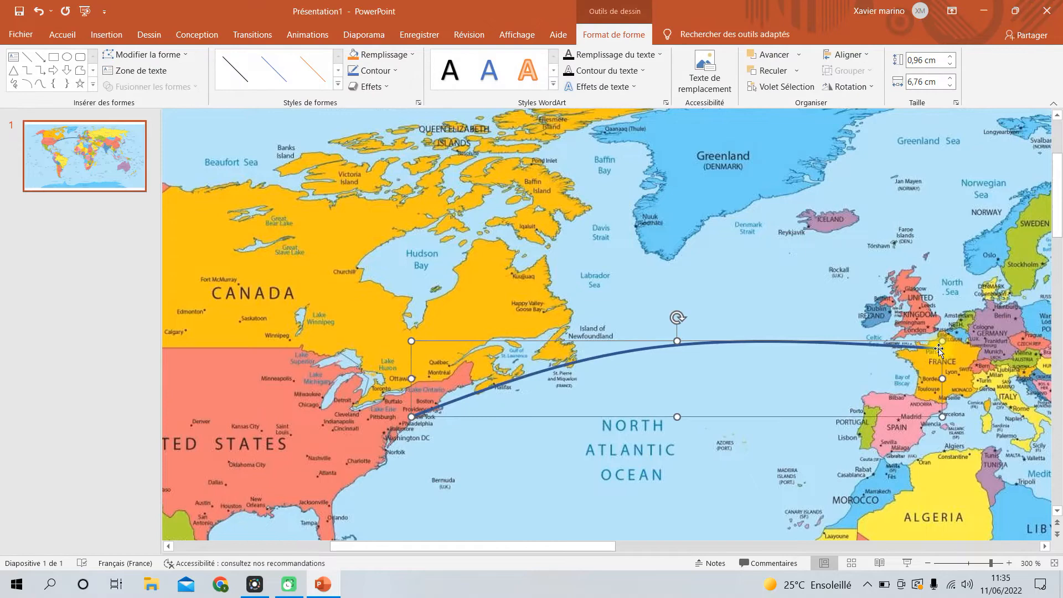
# - Color the curve's outline standard red and set its weight to 2¼ pt
pyautogui.click(385, 69)
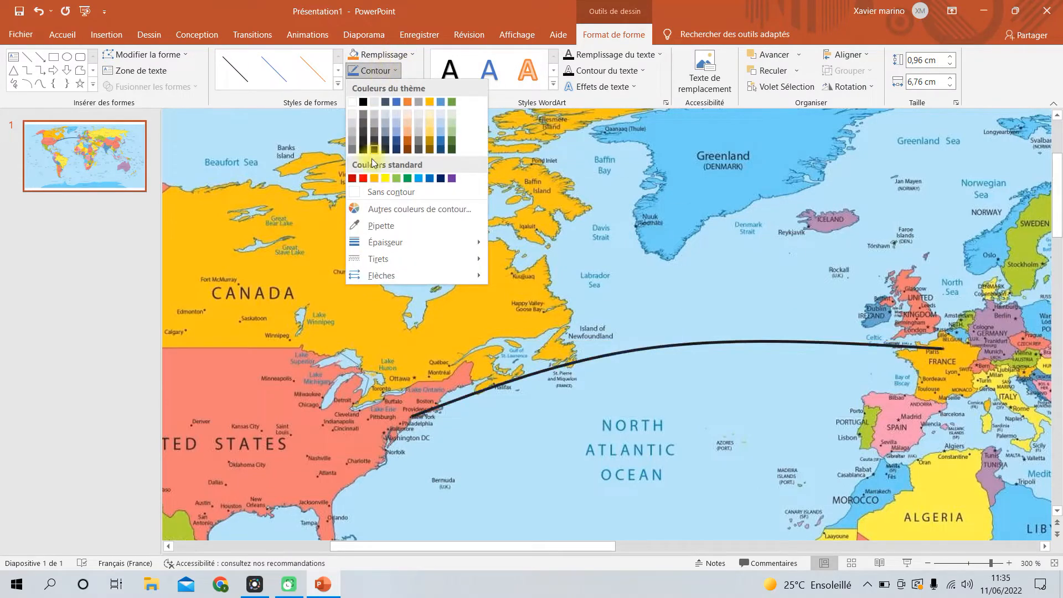
pyautogui.click(362, 178)
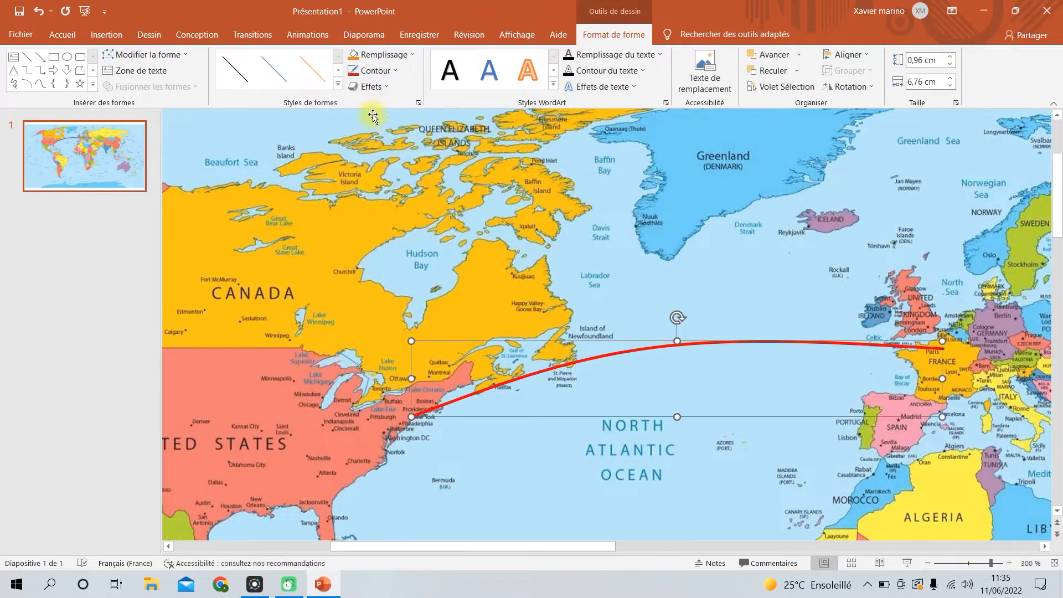
pyautogui.click(375, 71)
pyautogui.moveTo(389, 241)
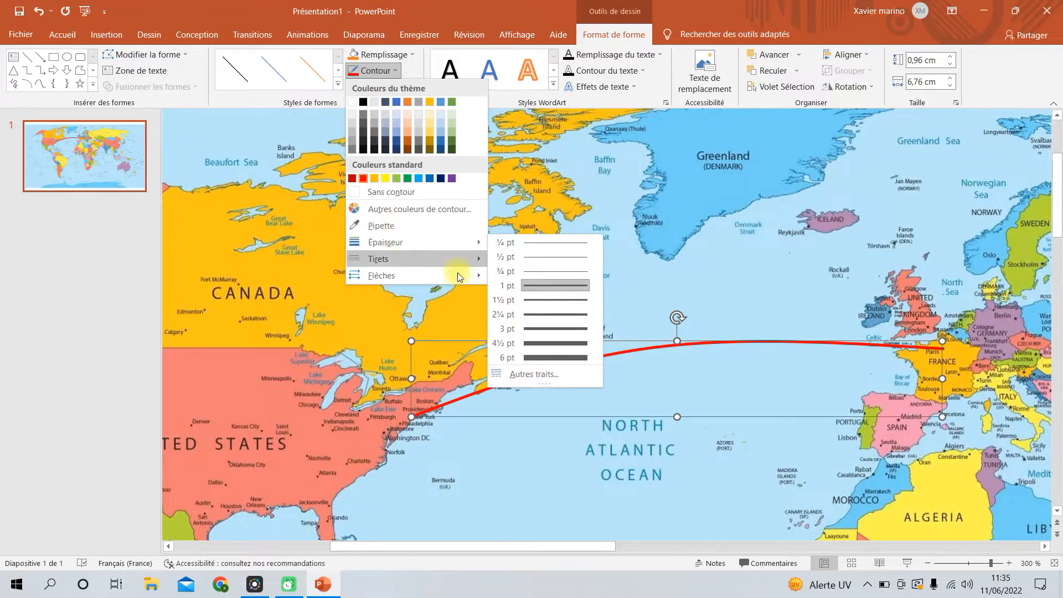
pyautogui.click(537, 316)
# - Apply the first external (Externe) shadow preset to the red curve
pyautogui.click(374, 87)
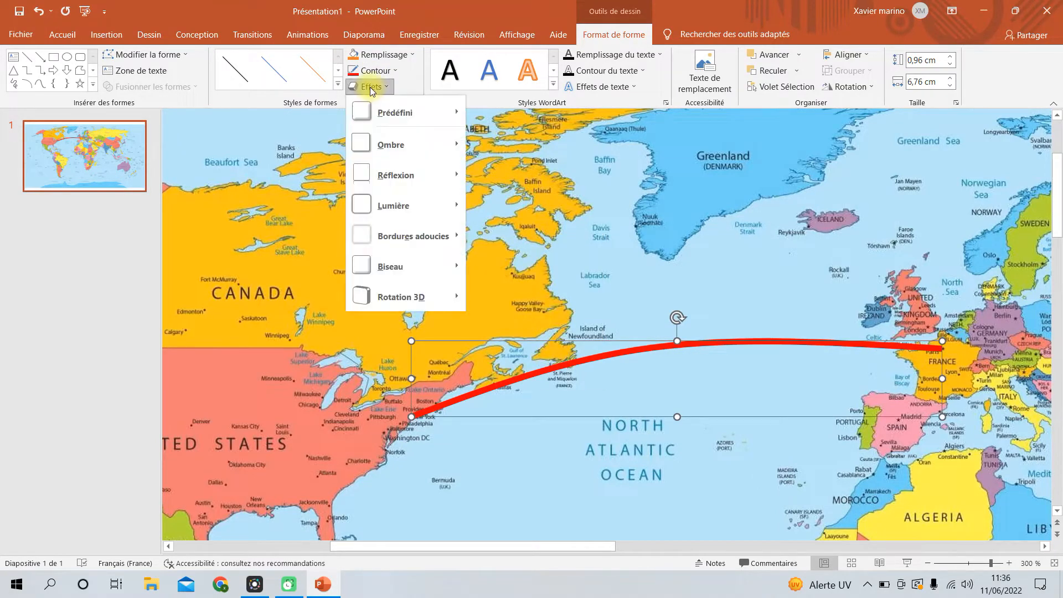
pyautogui.moveTo(401, 213)
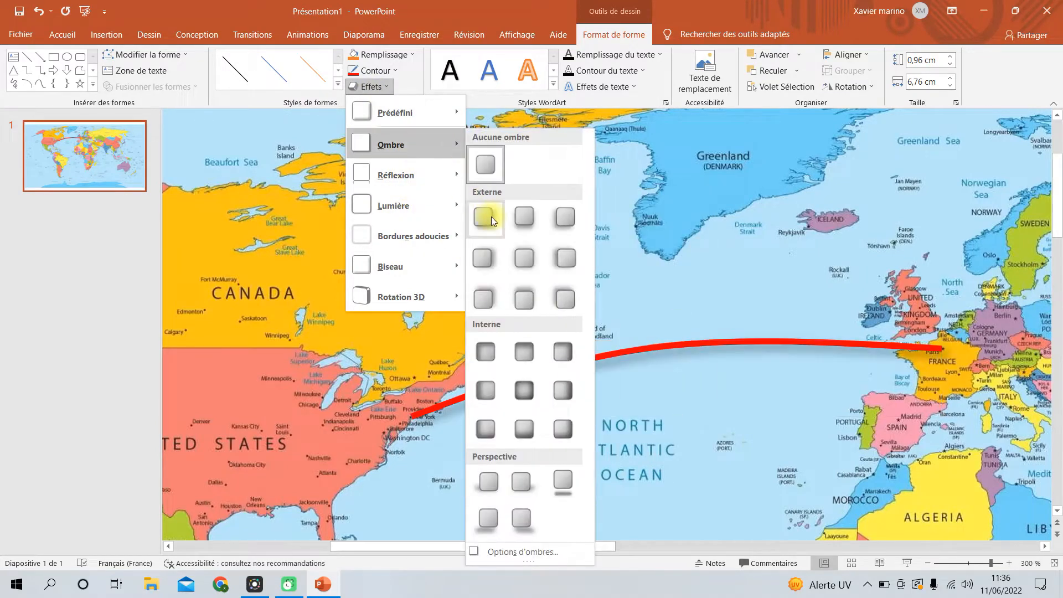
pyautogui.click(483, 217)
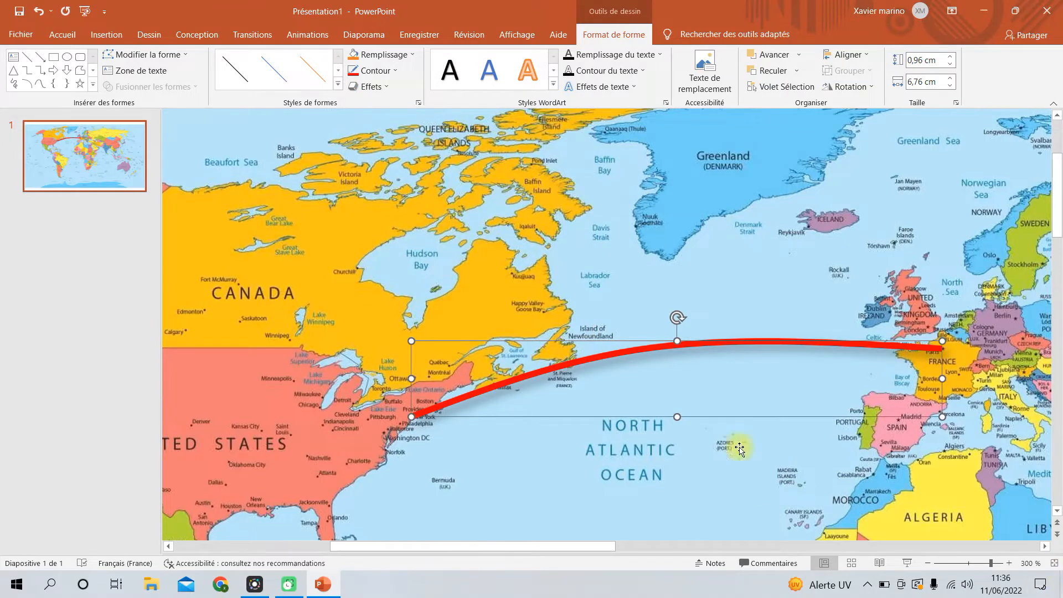
# - Thicken the red curve's outline to 4½ pt and deselect it
pyautogui.scroll(-10, 617, 412)
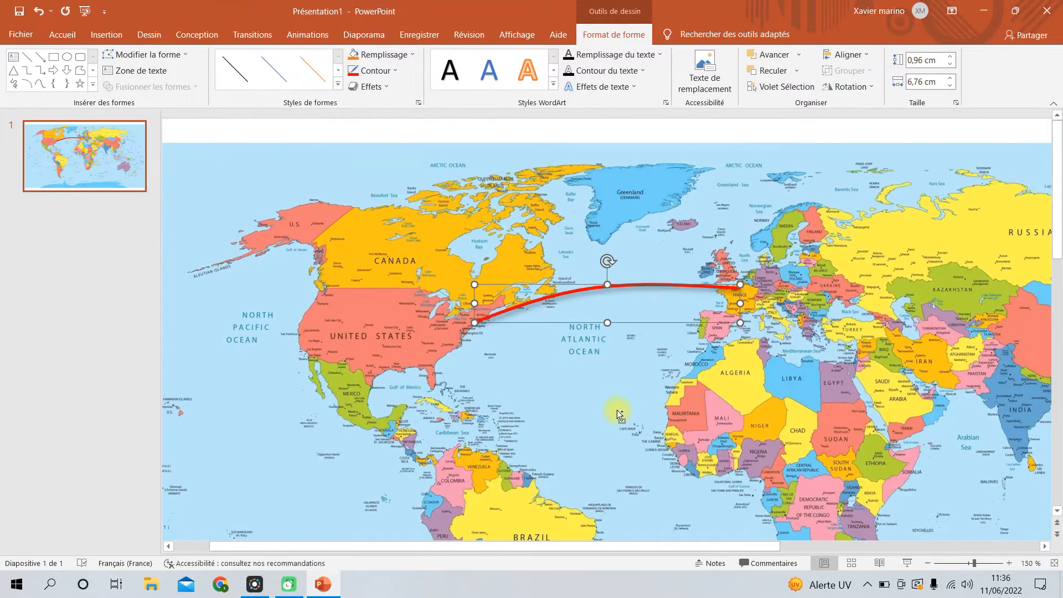
pyautogui.scroll(-2, 617, 408)
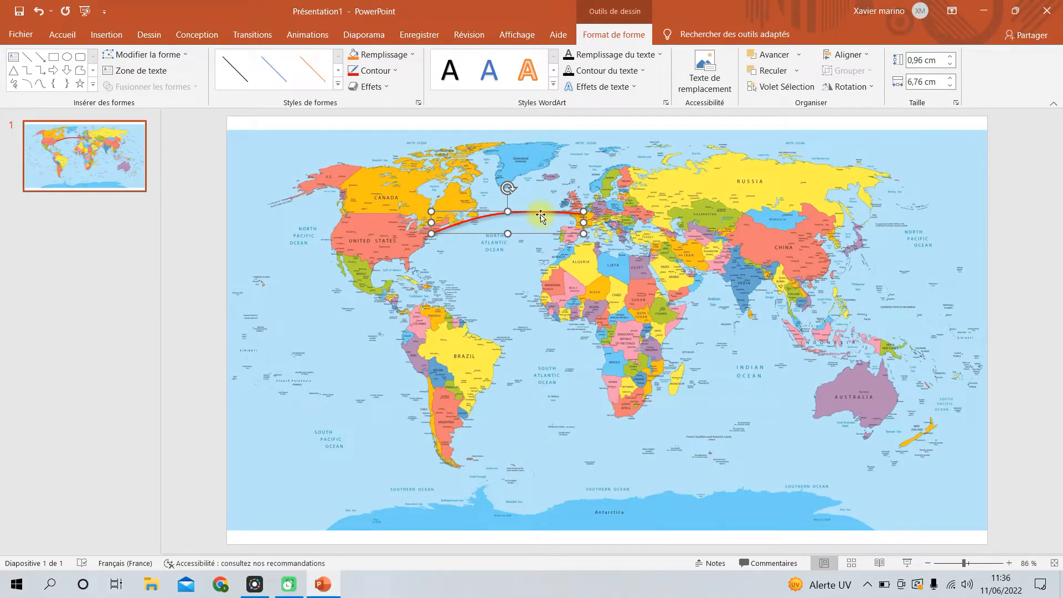
pyautogui.click(374, 71)
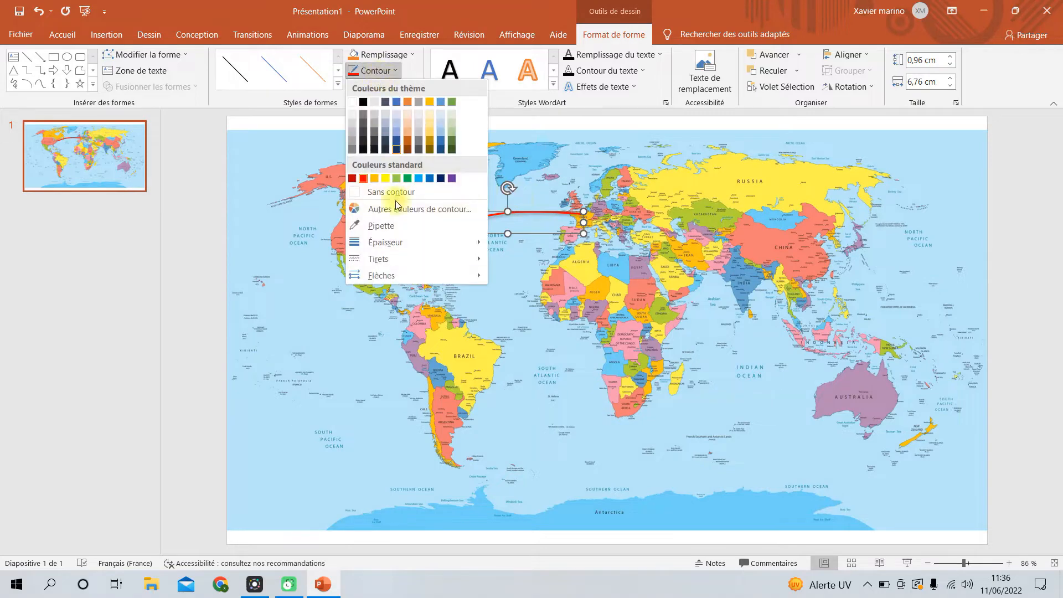
pyautogui.moveTo(400, 242)
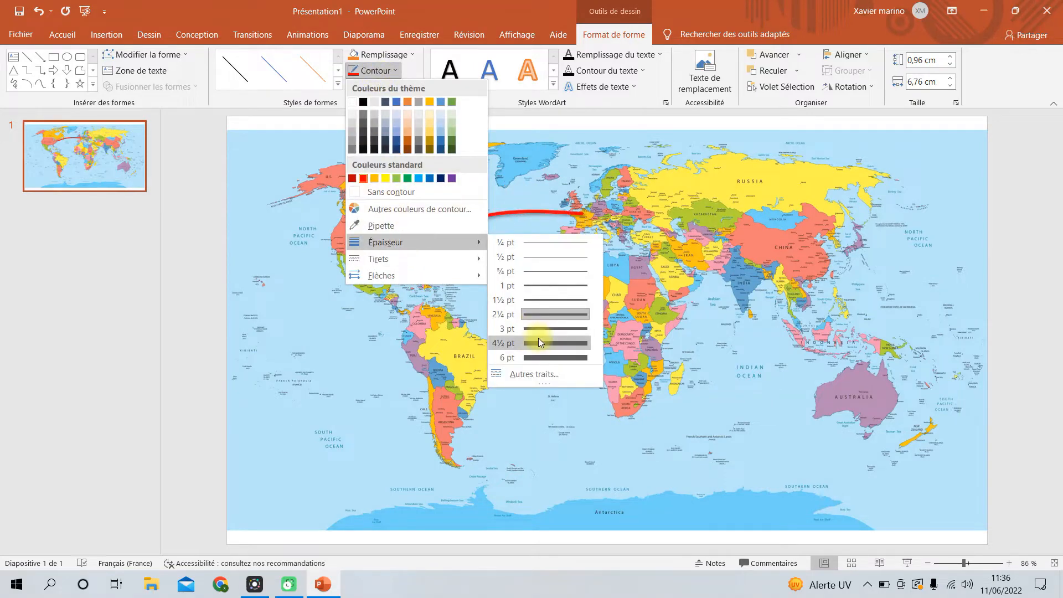
pyautogui.click(545, 345)
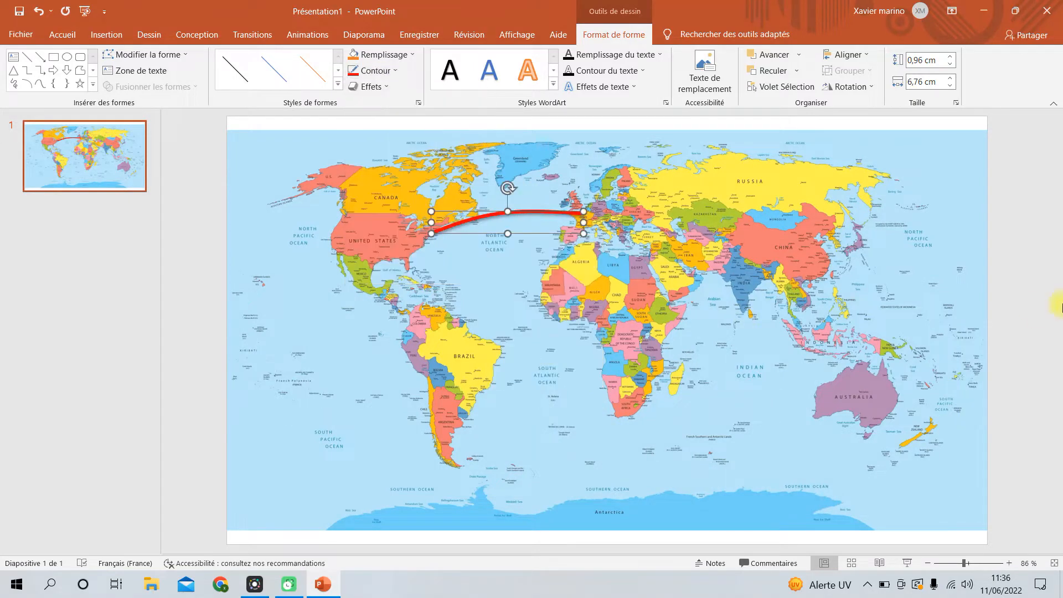
pyautogui.click(997, 280)
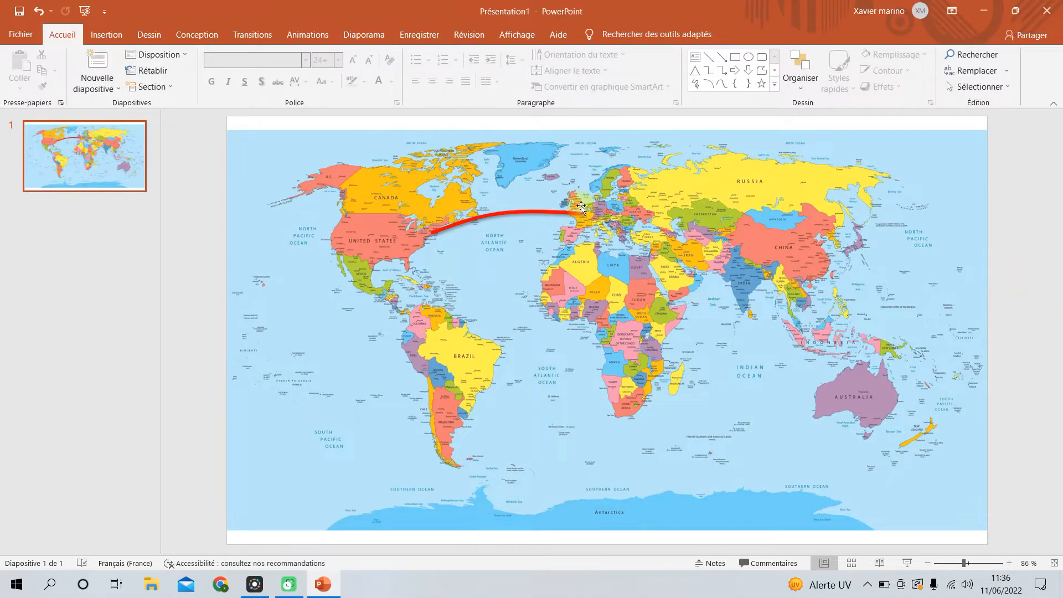
# - Select the red curve on the map and bring up its available actions
pyautogui.click(530, 211)
pyautogui.rightClick(529, 211)
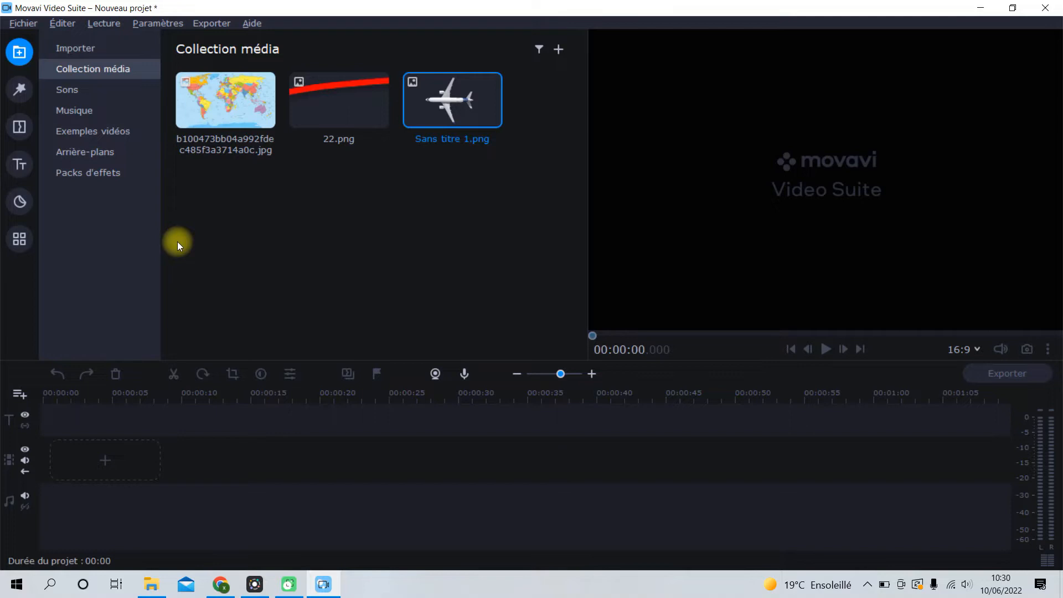
# - In Movavi Video Suite, place the world map image at the start of the video track, keeping the project's proportions unmodified
pyautogui.click(282, 238)
pyautogui.moveTo(228, 100); pyautogui.dragTo(91, 437)
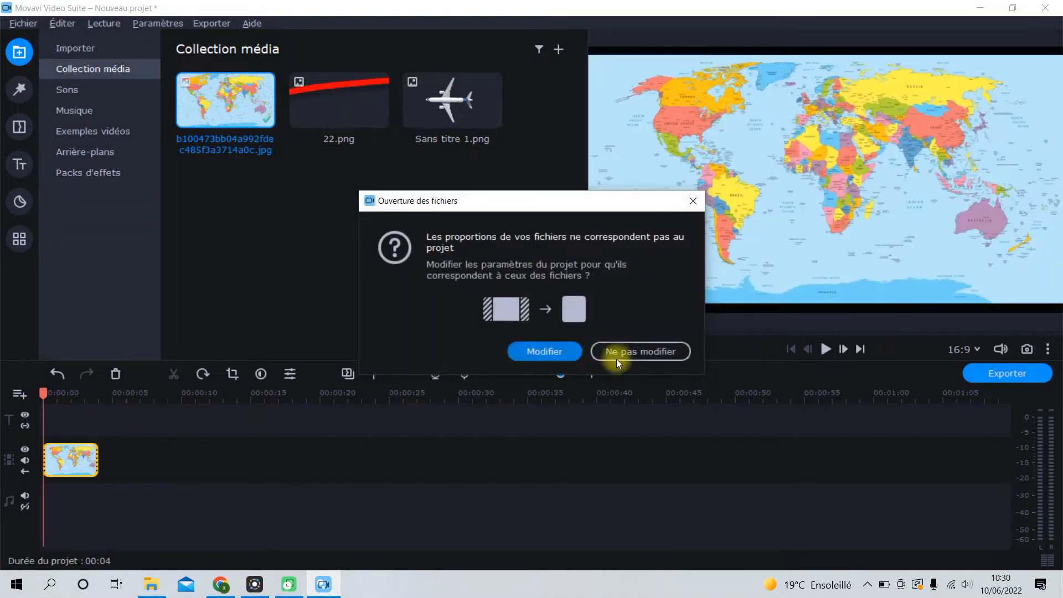
pyautogui.click(622, 353)
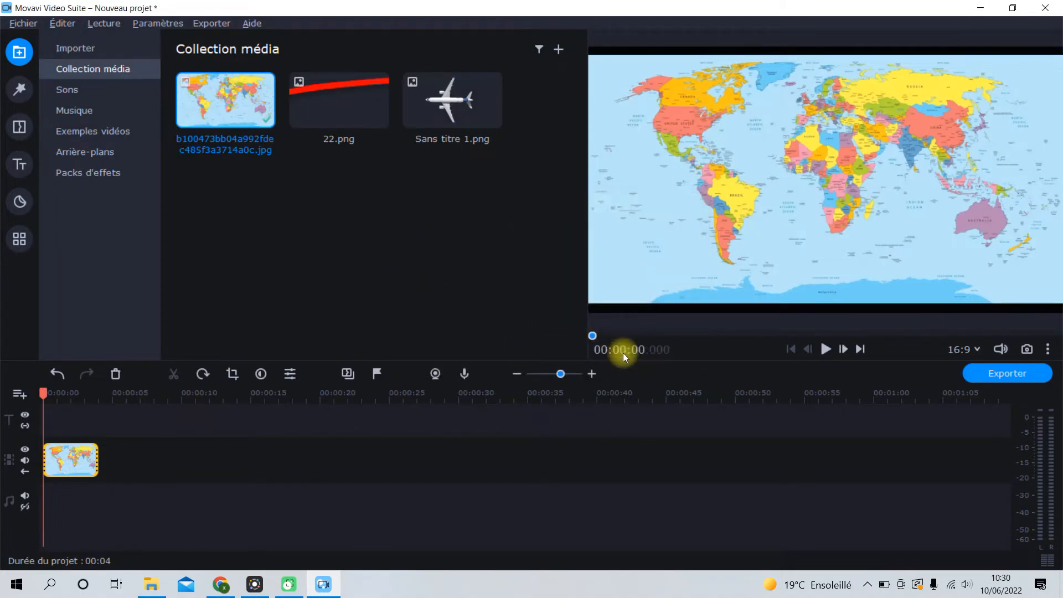
# - Apply the Zoom avant pan-and-zoom effect at the start of the map clip and shorten it to end at about 0.7 s
pyautogui.click(591, 374)
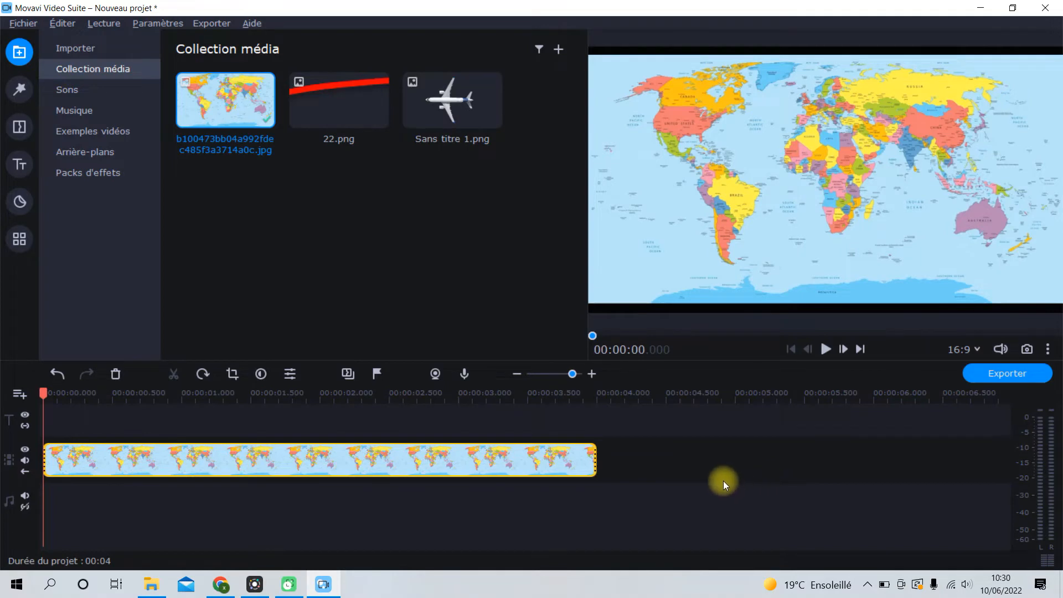
pyautogui.click(21, 241)
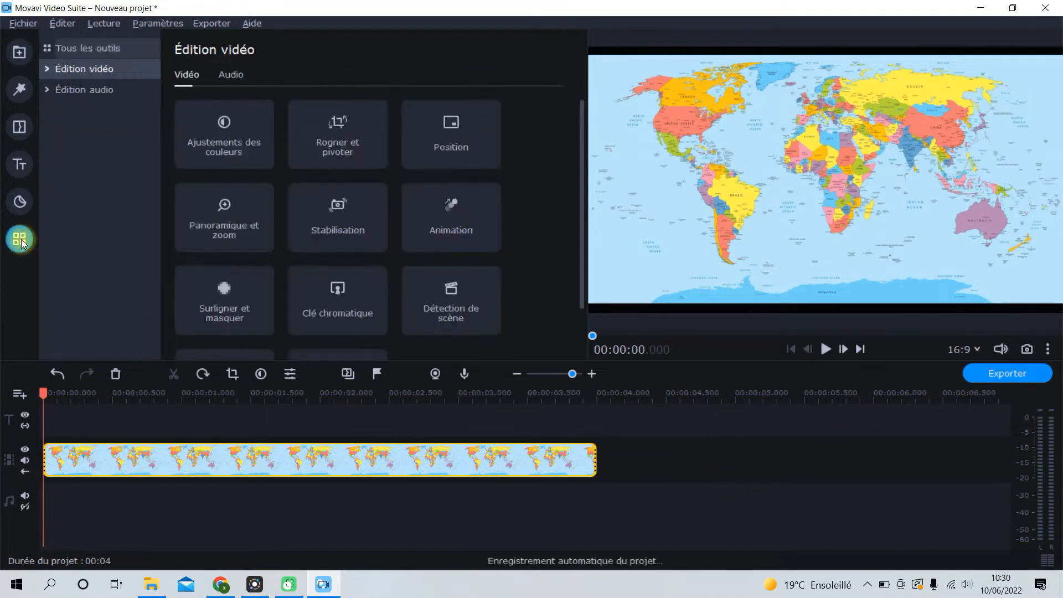
pyautogui.click(443, 236)
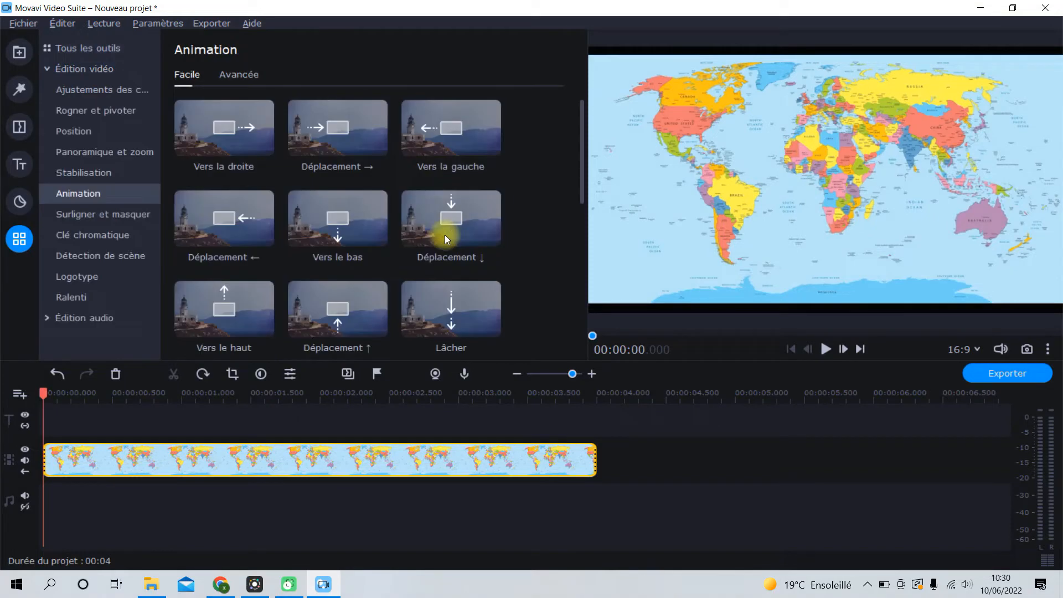
pyautogui.click(109, 147)
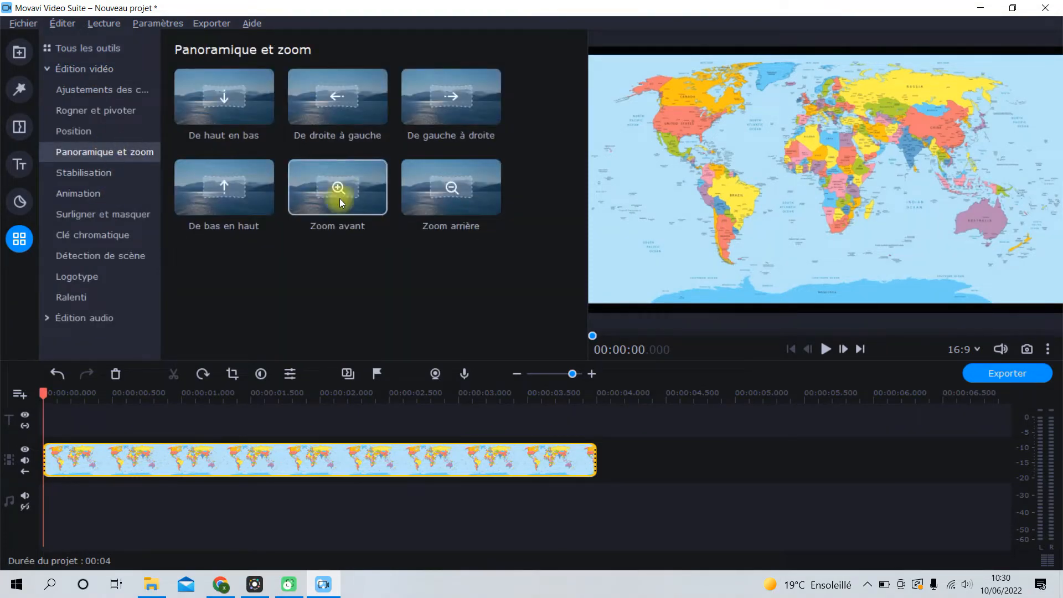
pyautogui.moveTo(340, 198); pyautogui.dragTo(42, 470)
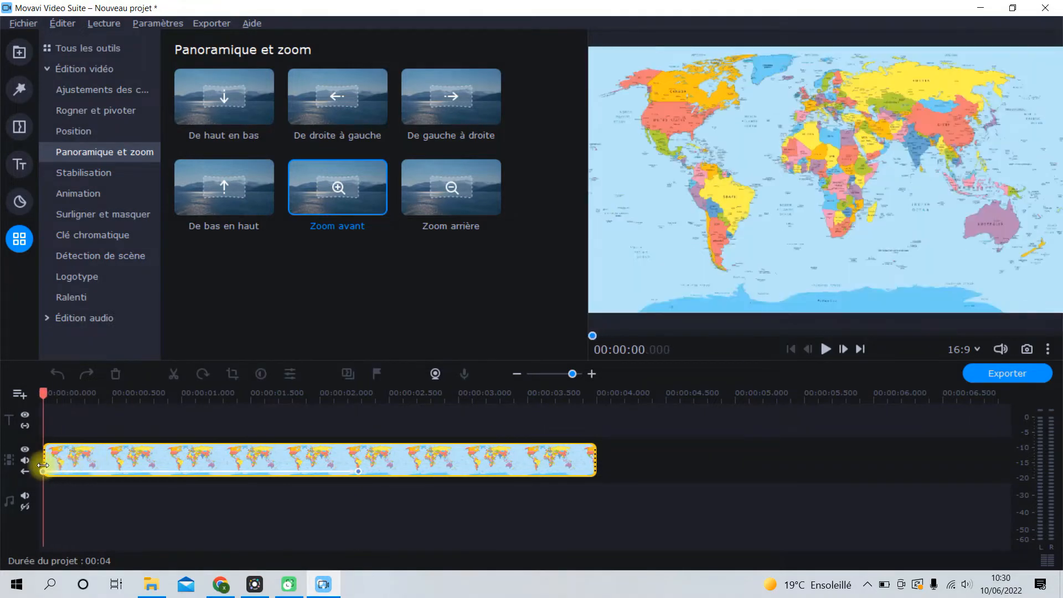
pyautogui.moveTo(357, 471); pyautogui.dragTo(142, 470)
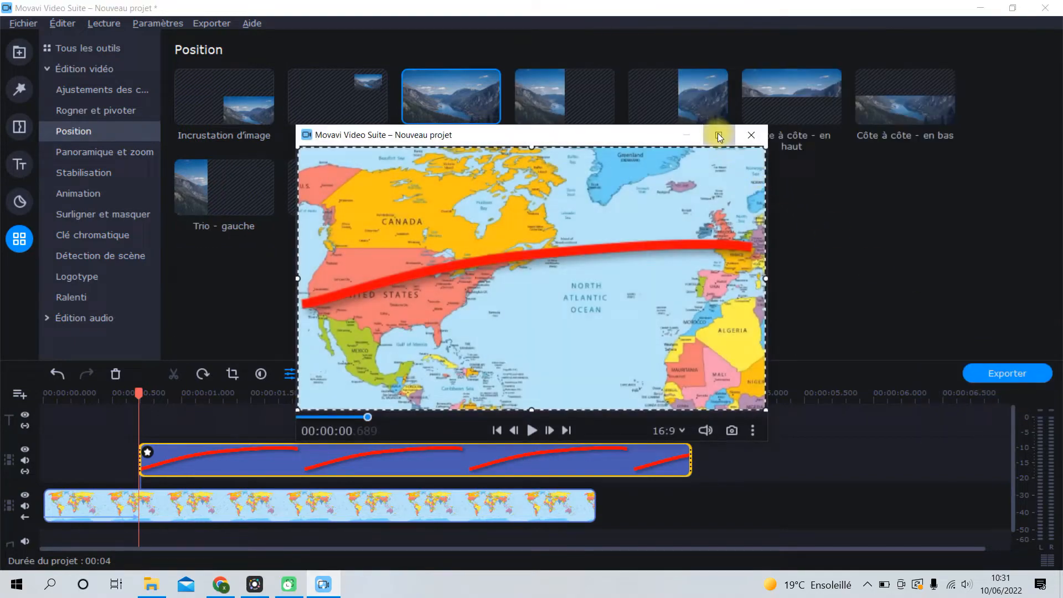
# - In an enlarged preview, shrink the red curve overlay and position it so it runs from New York to Paris
pyautogui.click(719, 135)
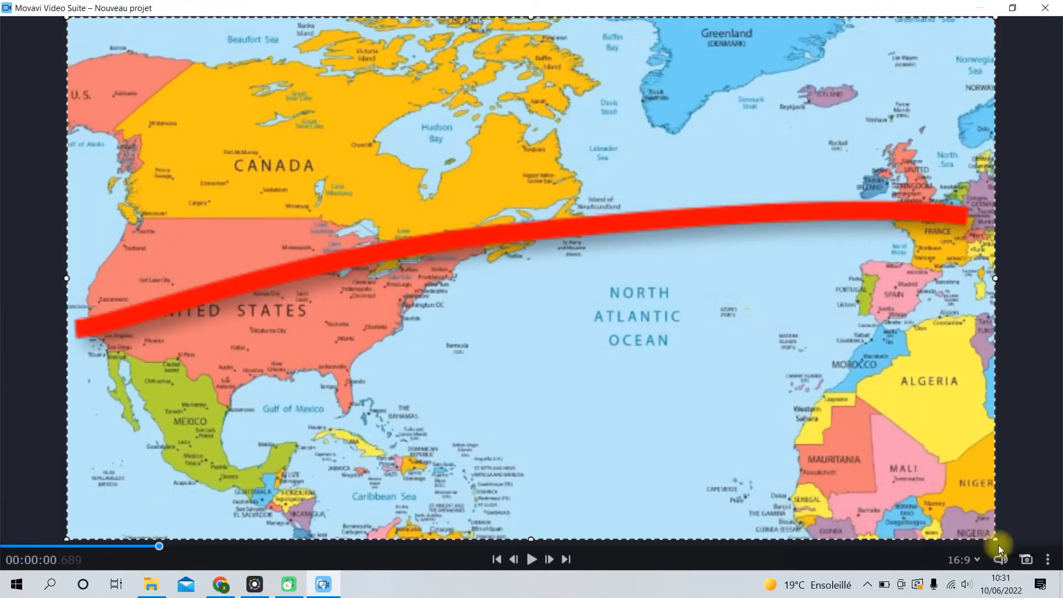
pyautogui.moveTo(995, 539); pyautogui.dragTo(700, 328)
pyautogui.moveTo(528, 239); pyautogui.dragTo(699, 281)
pyautogui.moveTo(699, 281); pyautogui.dragTo(848, 285)
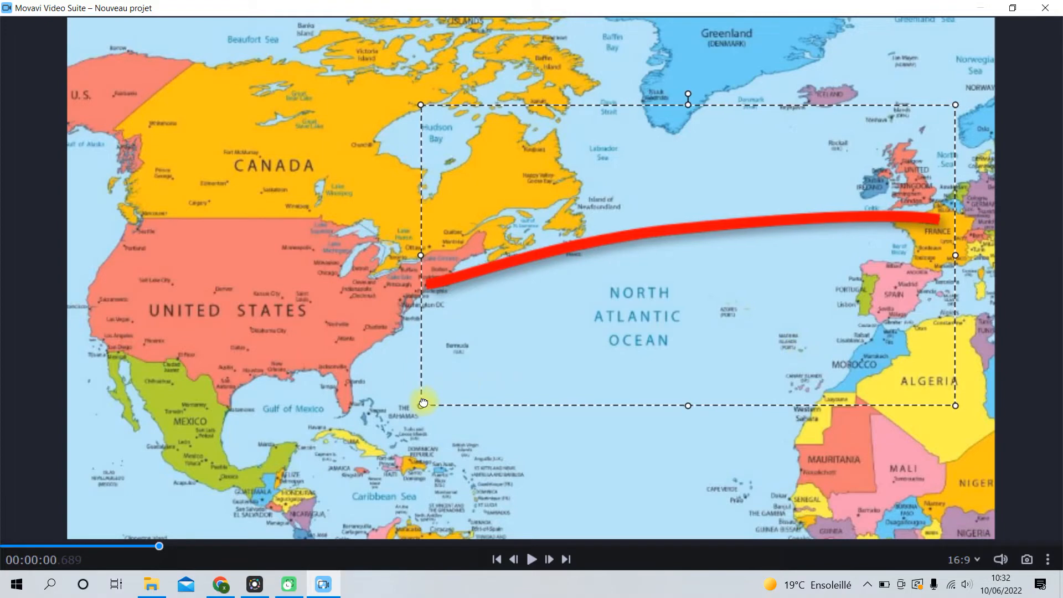
pyautogui.moveTo(424, 402); pyautogui.dragTo(419, 404)
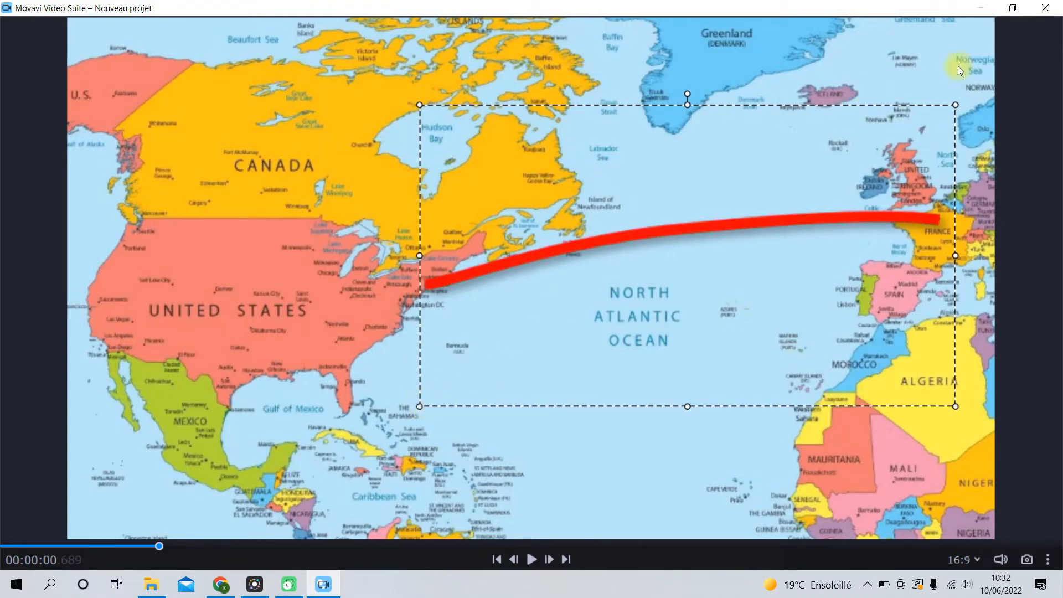
pyautogui.click(1045, 9)
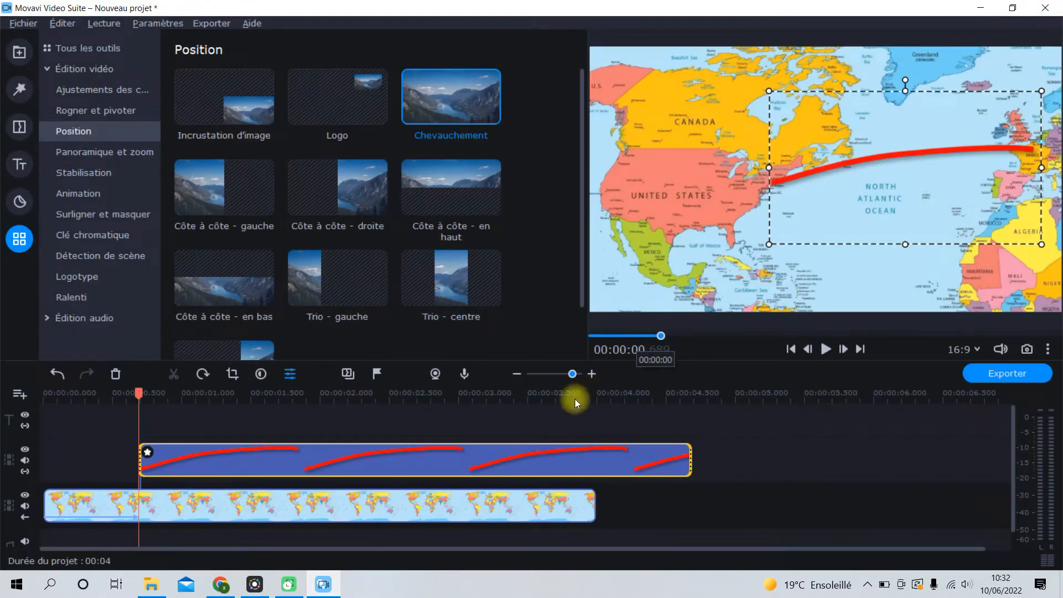
# - Apply the Effacement → transition at the start of the red curve clip, extend it to about 2.4 s, and preview it
pyautogui.click(19, 127)
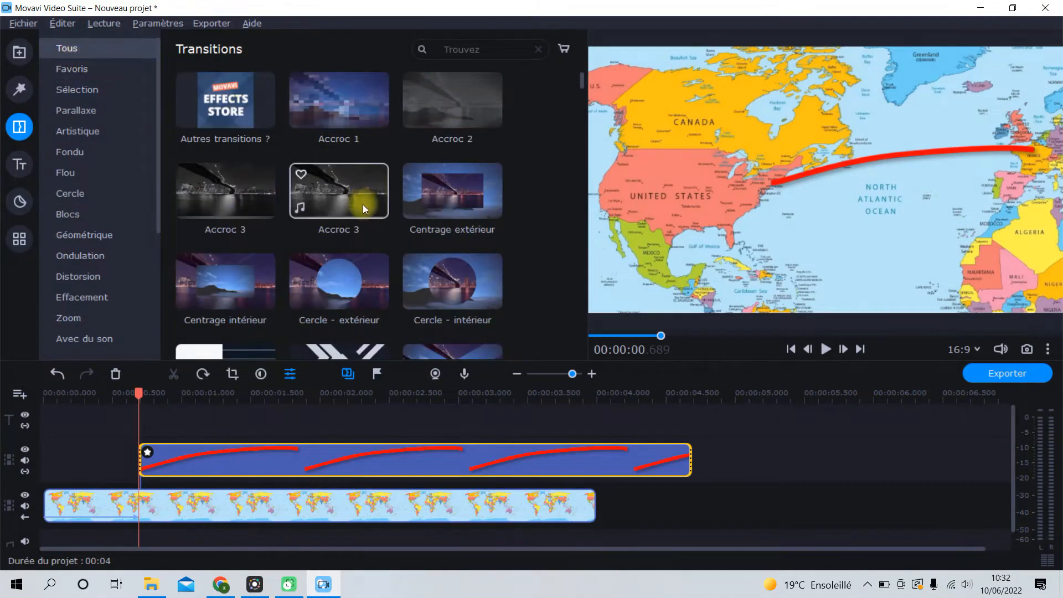
pyautogui.scroll(-10, 365, 216)
pyautogui.scroll(-6, 369, 233)
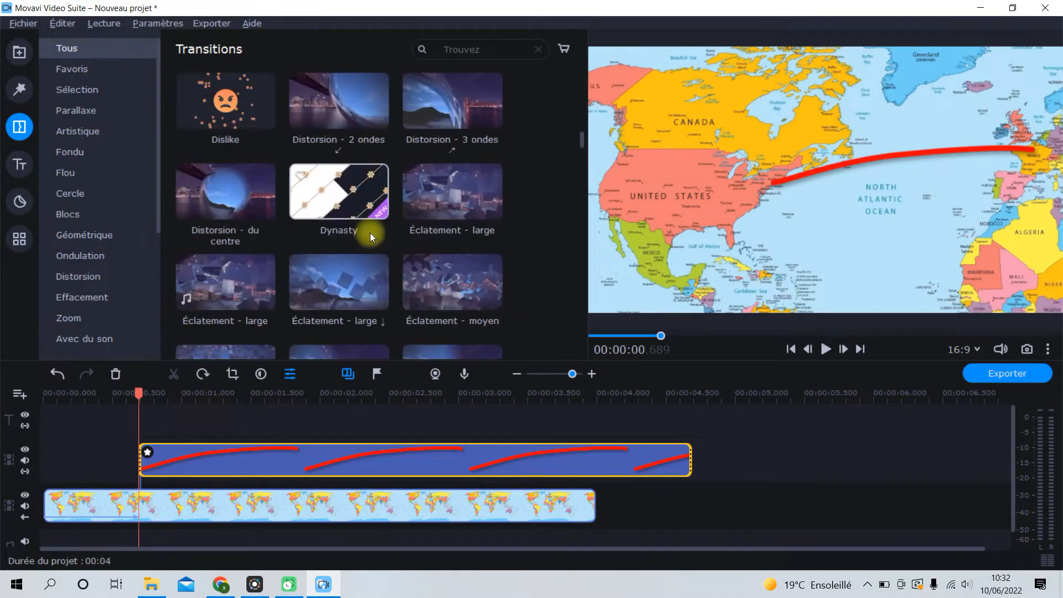
pyautogui.moveTo(436, 220); pyautogui.dragTo(370, 471)
pyautogui.click(132, 394)
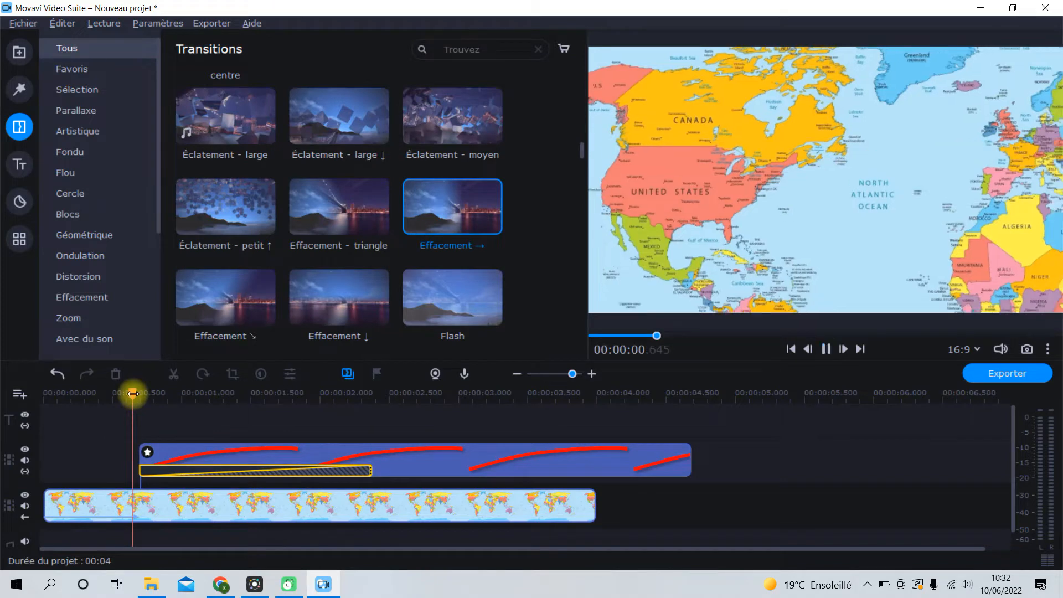
pyautogui.press('space')
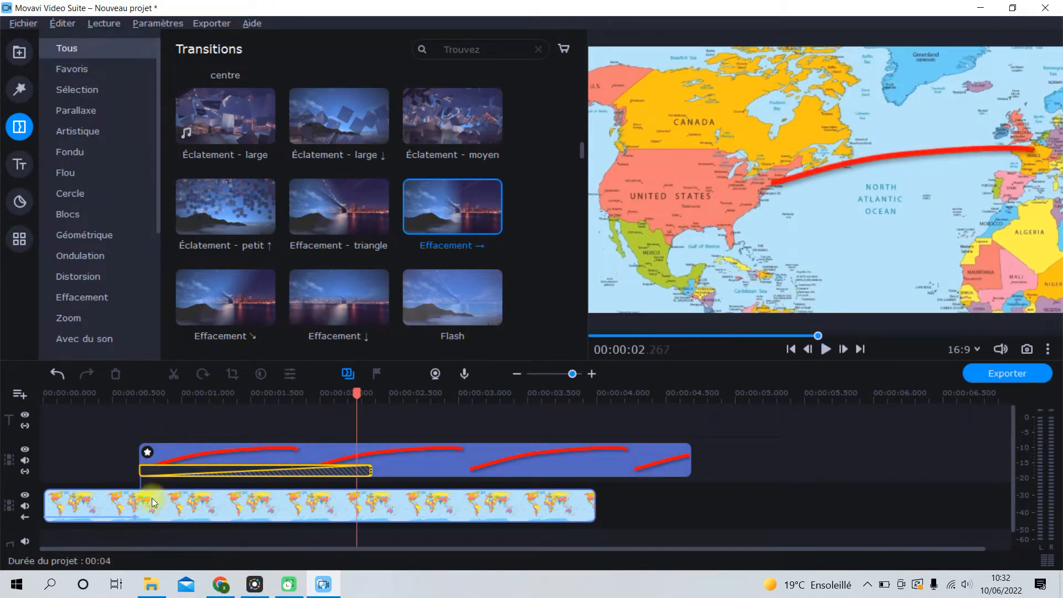
# - Find the frame where the red curve starts to appear and add a marker there at about 1.27 s
pyautogui.doubleClick(158, 478)
pyautogui.click(148, 516)
pyautogui.click(141, 515)
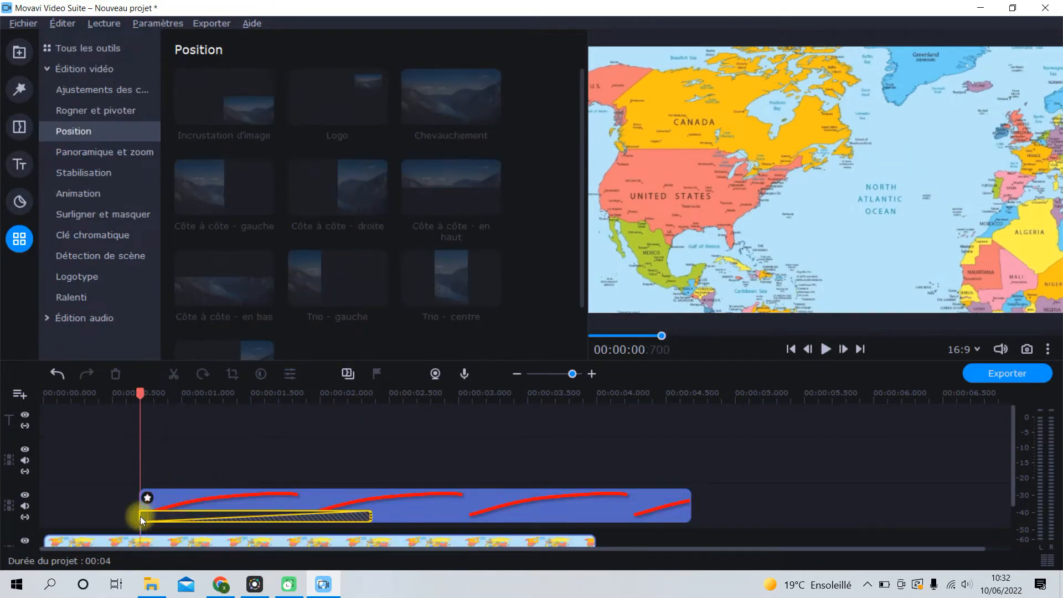
pyautogui.click(151, 516)
pyautogui.click(157, 517)
pyautogui.click(171, 519)
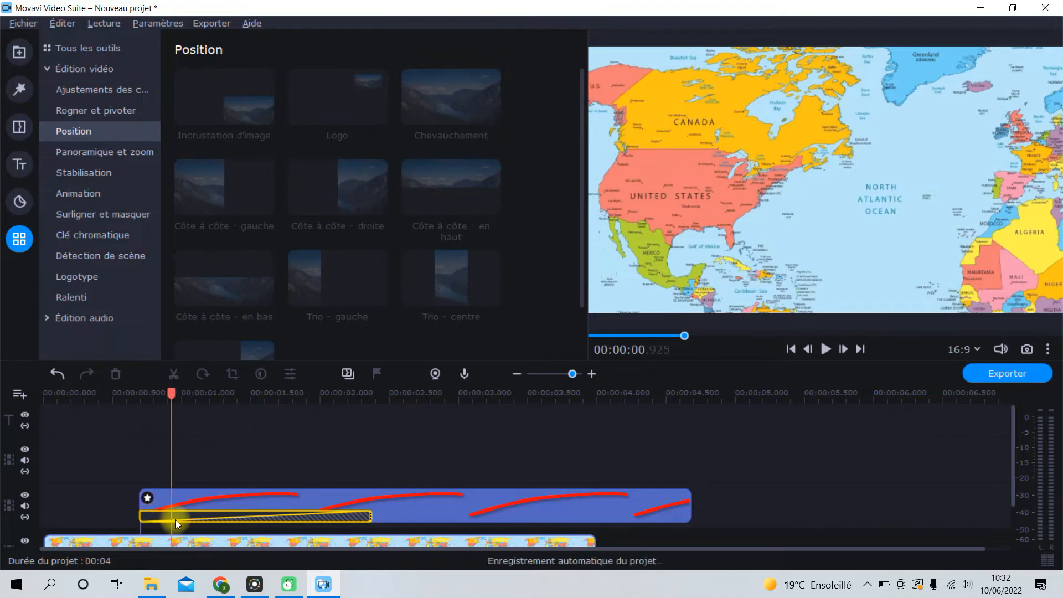
pyautogui.click(177, 516)
pyautogui.click(194, 517)
pyautogui.click(222, 514)
pyautogui.click(246, 516)
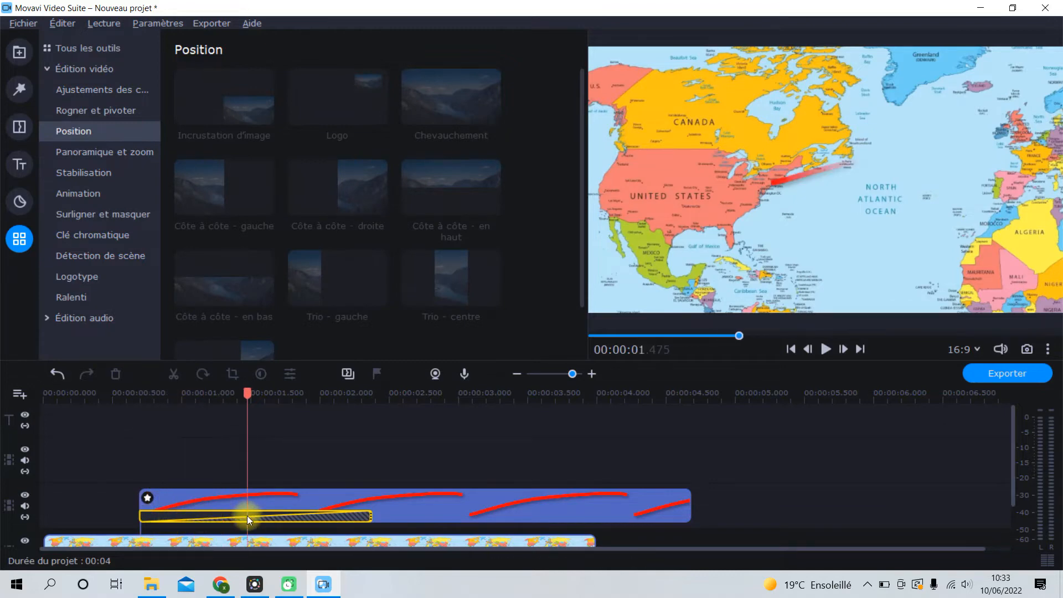
pyautogui.click(240, 515)
pyautogui.click(230, 513)
pyautogui.click(224, 513)
pyautogui.click(220, 513)
pyautogui.click(217, 513)
pyautogui.click(218, 502)
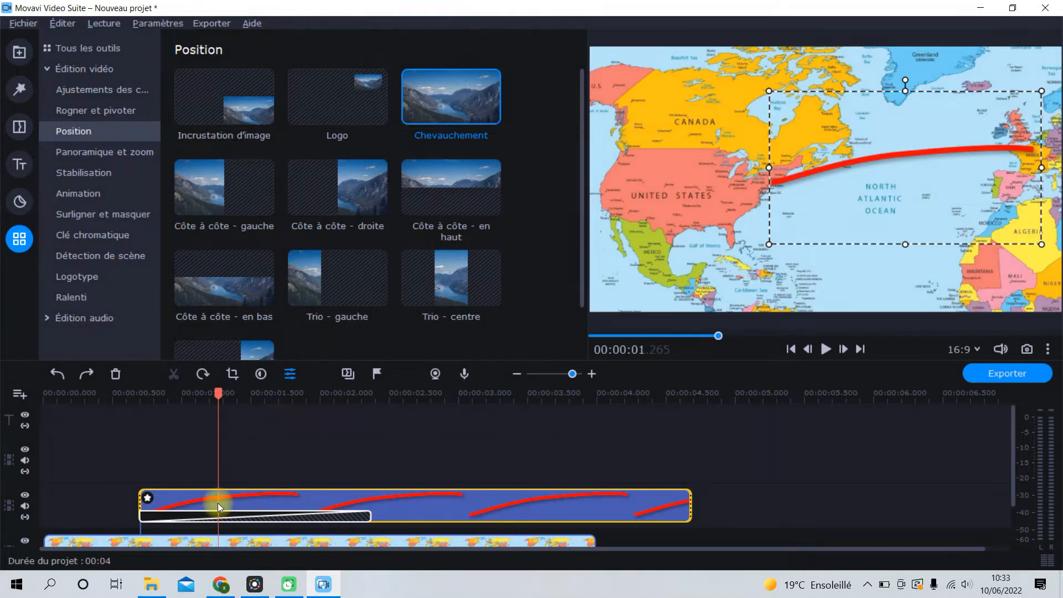
pyautogui.rightClick(218, 502)
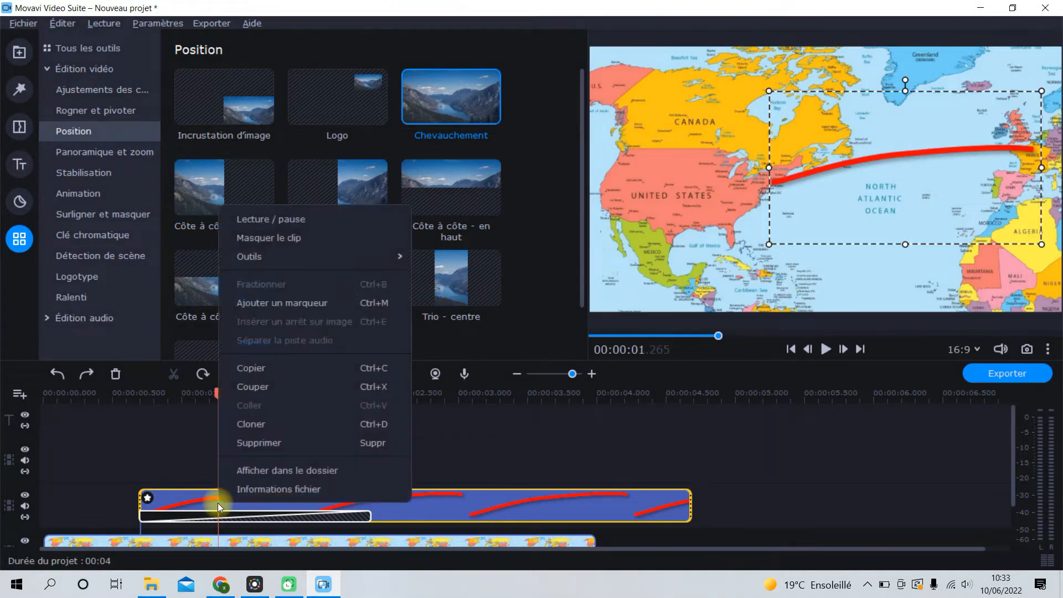
pyautogui.click(321, 304)
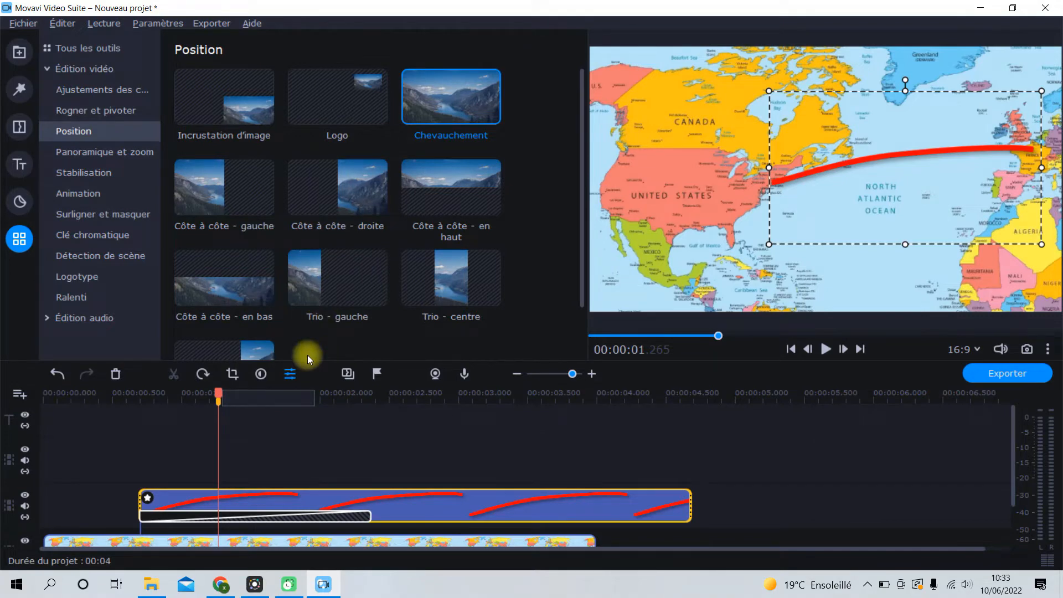
pyautogui.click(304, 460)
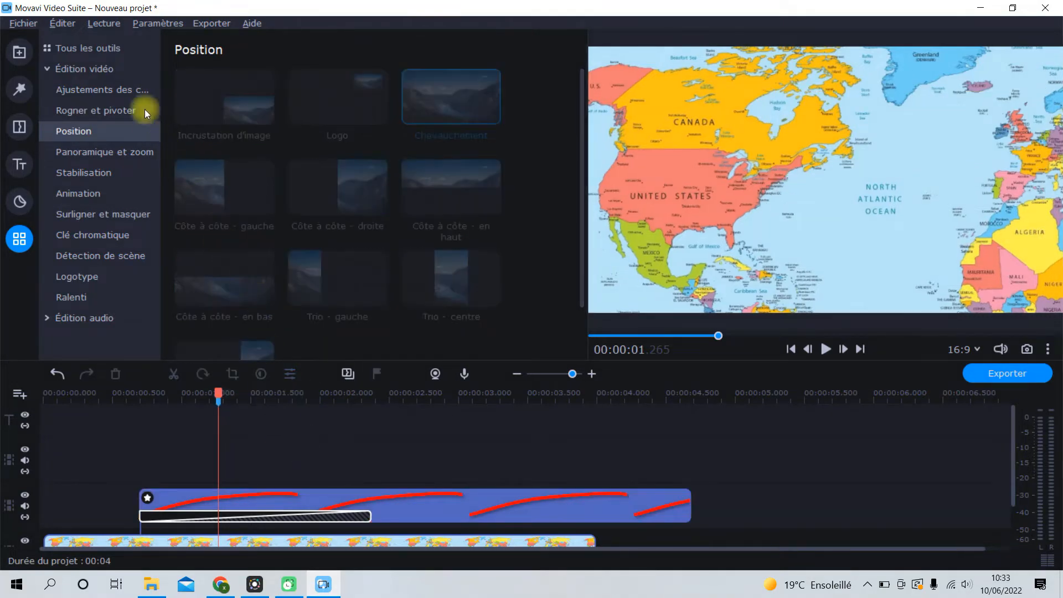
# - Place the airplane image on the overlay track starting at the marker, and show its frame at about 2.27 s
pyautogui.click(94, 48)
pyautogui.click(21, 52)
pyautogui.moveTo(451, 100); pyautogui.dragTo(225, 476)
pyautogui.click(357, 469)
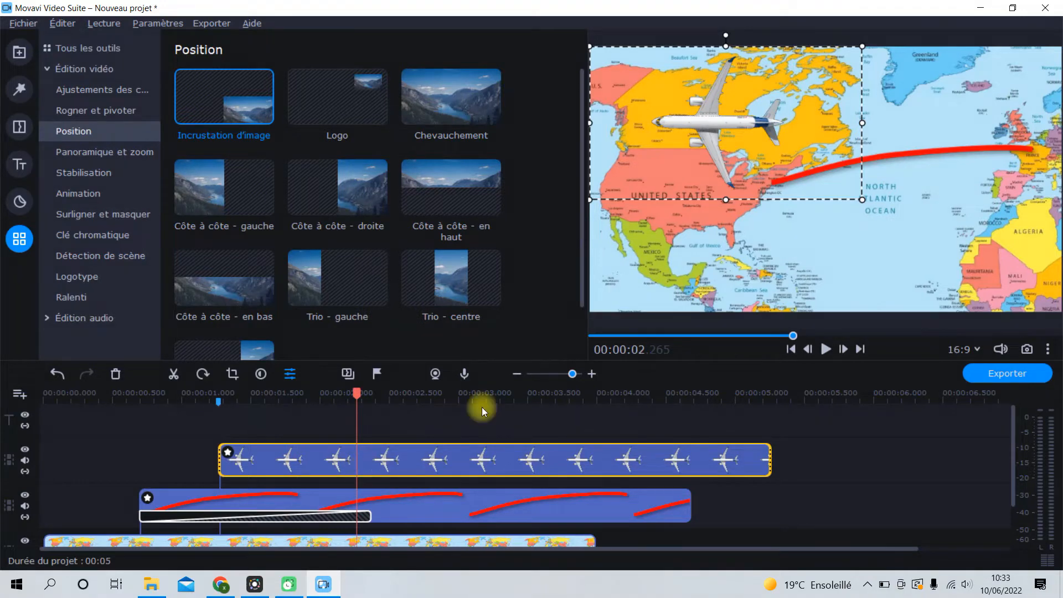
# - Detach and maximize the player, and shrink the airplane overlay to less than half its size
pyautogui.click(1047, 349)
pyautogui.click(996, 406)
pyautogui.click(723, 135)
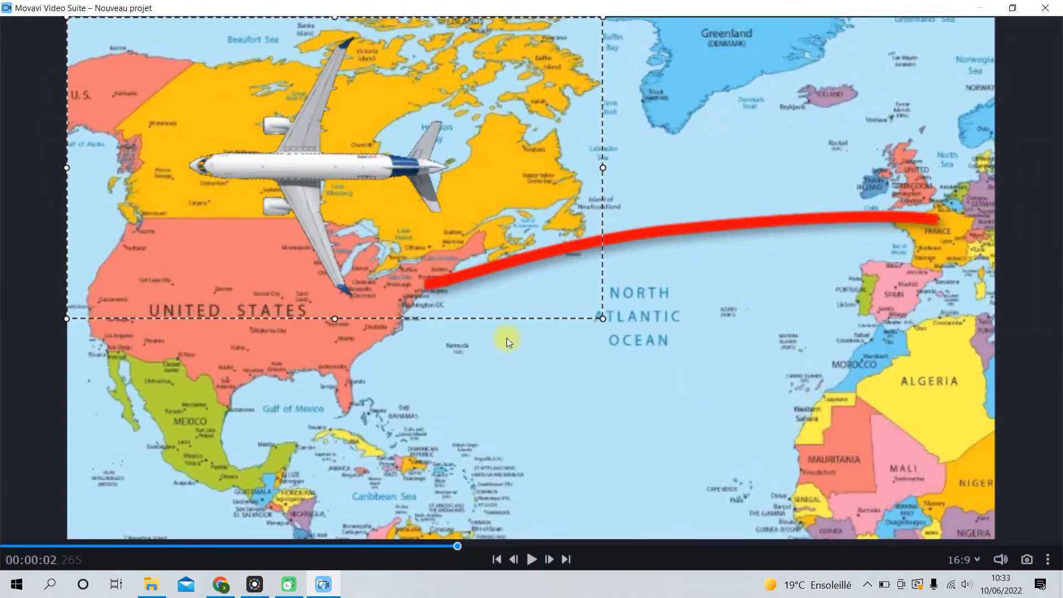
pyautogui.moveTo(498, 310); pyautogui.dragTo(633, 404)
pyautogui.moveTo(740, 415); pyautogui.dragTo(433, 240)
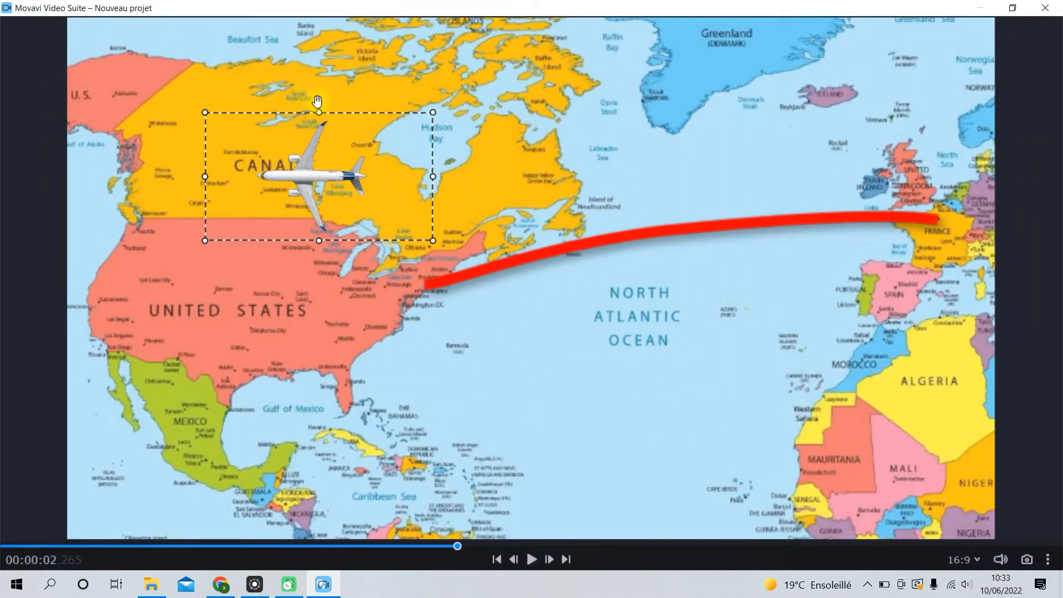
# - Move the airplane to the curve's start at New York and rotate it to point along the route towards Paris
pyautogui.moveTo(316, 182); pyautogui.dragTo(424, 281)
pyautogui.moveTo(536, 347); pyautogui.dragTo(517, 285)
pyautogui.moveTo(456, 332); pyautogui.dragTo(471, 332)
pyautogui.moveTo(464, 274); pyautogui.dragTo(443, 284)
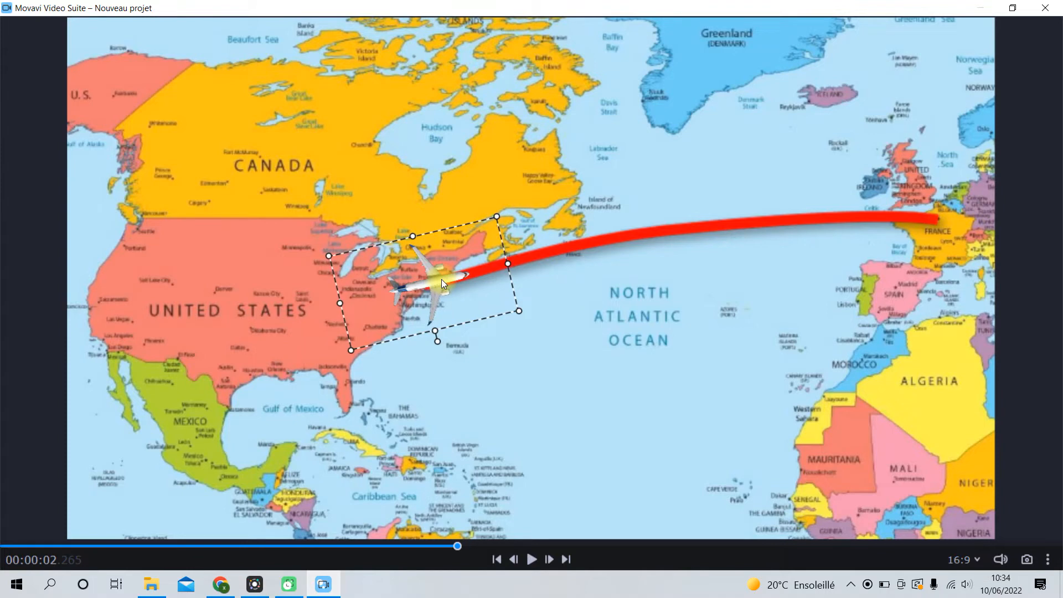
pyautogui.moveTo(456, 280)
pyautogui.mouseDown()
pyautogui.moveTo(516, 311)
pyautogui.moveTo(460, 276)
pyautogui.moveTo(473, 284)
pyautogui.mouseUp()
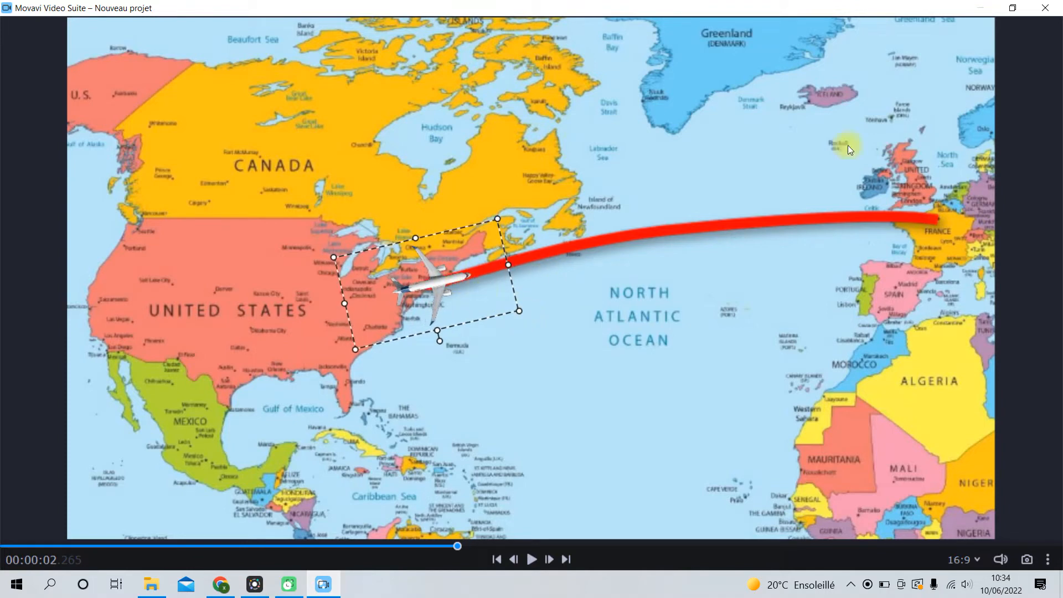
pyautogui.moveTo(439, 340); pyautogui.dragTo(443, 338)
pyautogui.press('Escape')
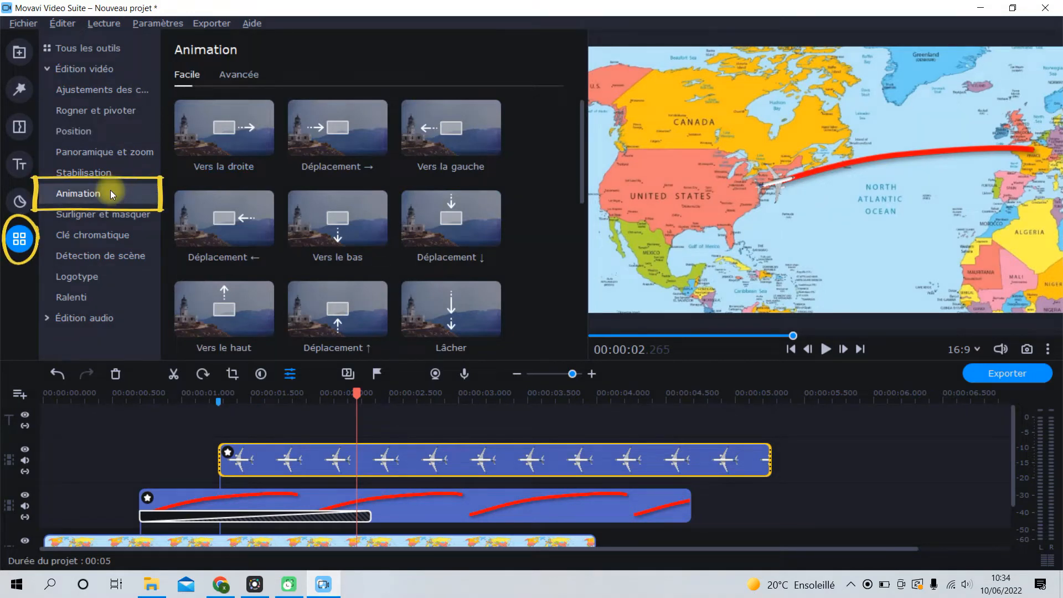
# - Add an advanced animation to the airplane clip with keyframes at the clip's start and at the end of the curve's transition
pyautogui.click(251, 78)
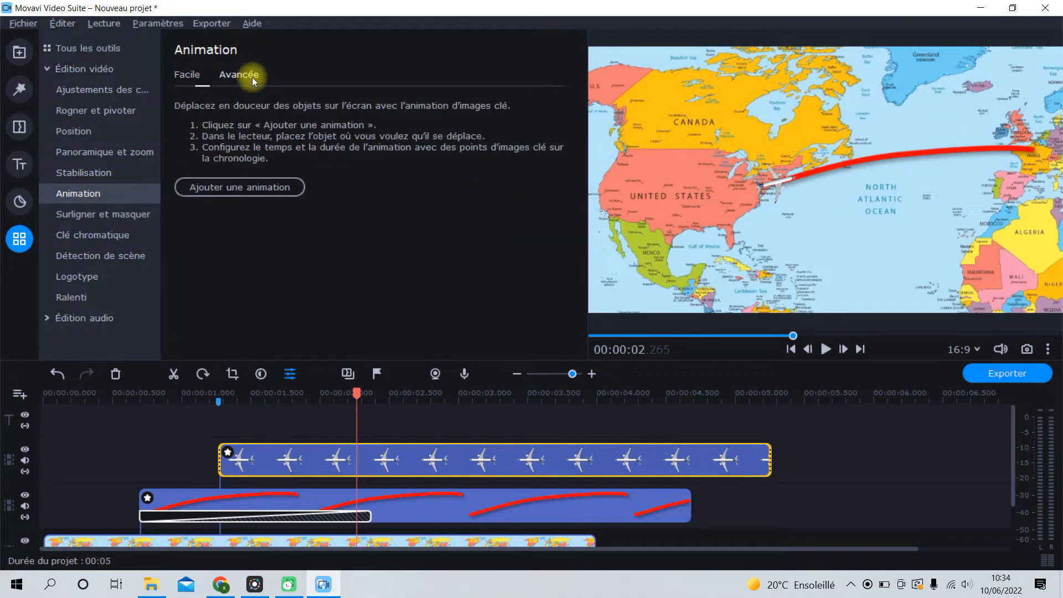
pyautogui.click(237, 185)
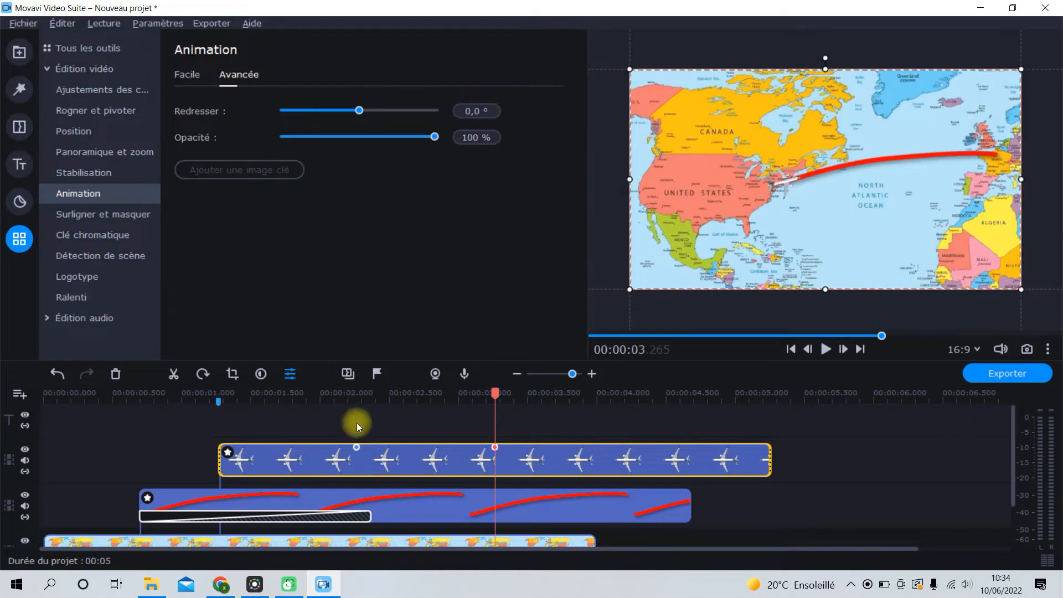
pyautogui.moveTo(356, 447); pyautogui.dragTo(221, 444)
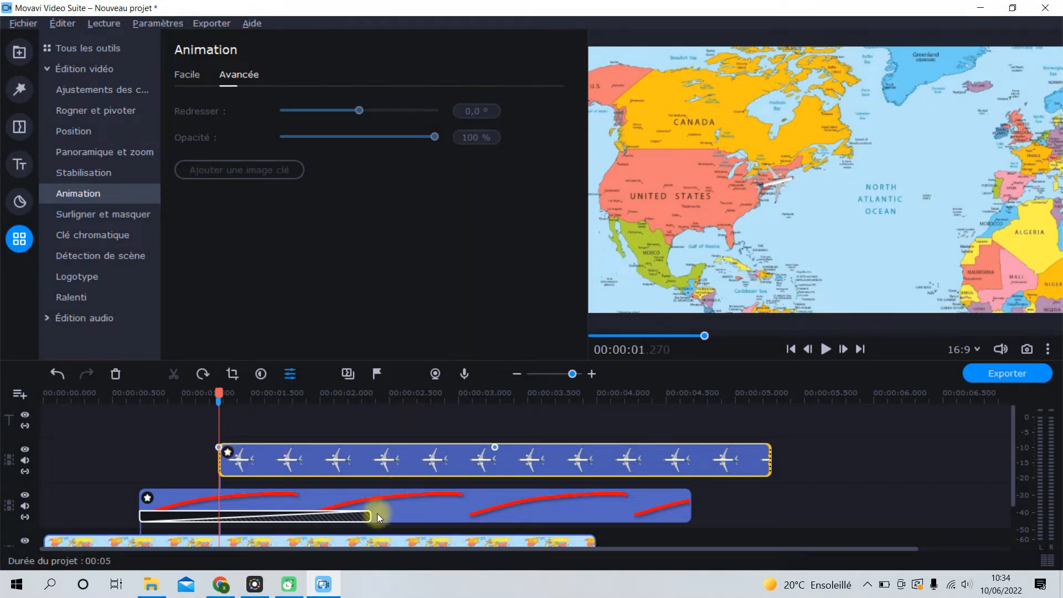
pyautogui.moveTo(492, 446); pyautogui.dragTo(370, 448)
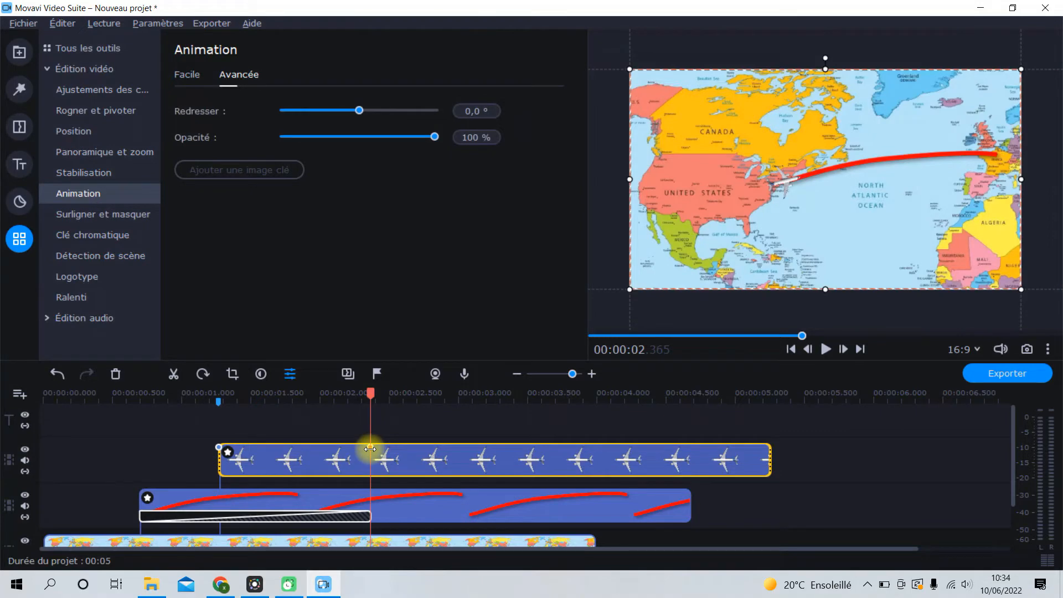
# - For the end keyframe, move the airplane to the curve's Paris end and rotate it to about 17.2° in an enlarged preview
pyautogui.click(1047, 349)
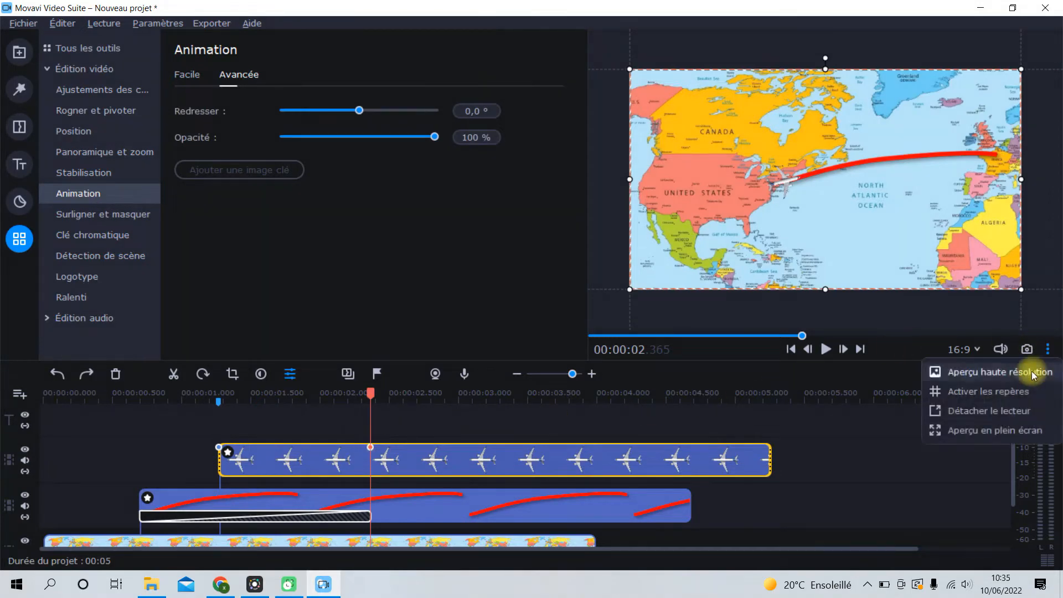
pyautogui.click(957, 373)
pyautogui.click(696, 163)
pyautogui.moveTo(491, 273); pyautogui.dragTo(828, 241)
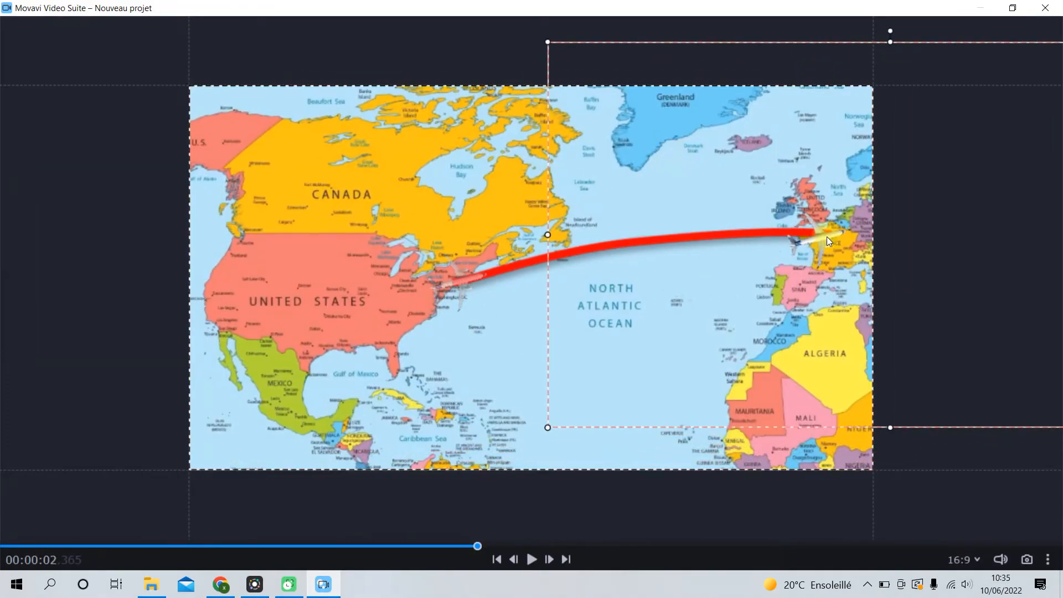
pyautogui.moveTo(893, 34); pyautogui.dragTo(949, 56)
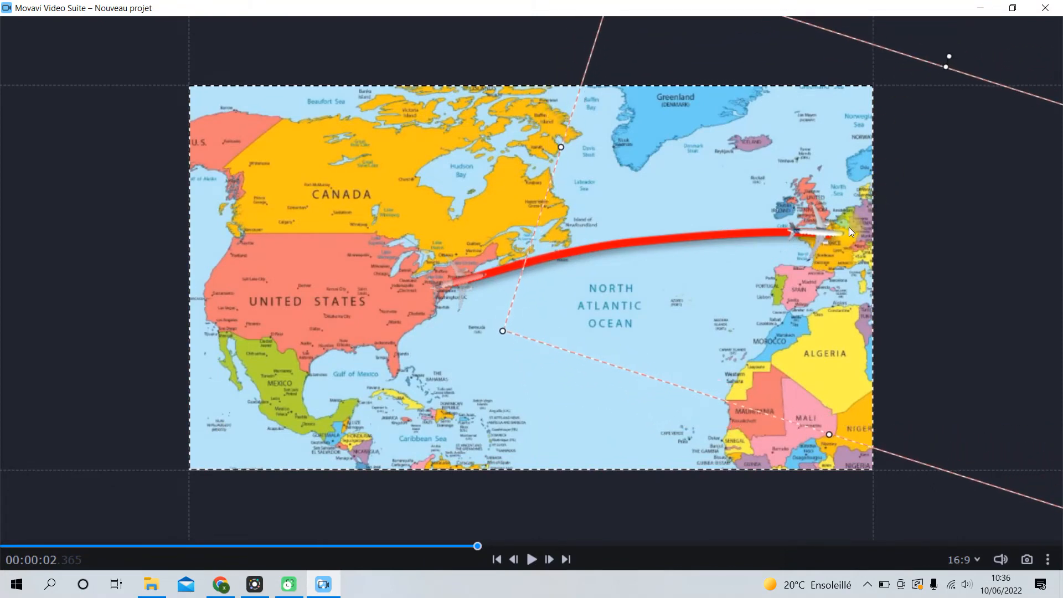
pyautogui.moveTo(950, 55); pyautogui.dragTo(949, 57)
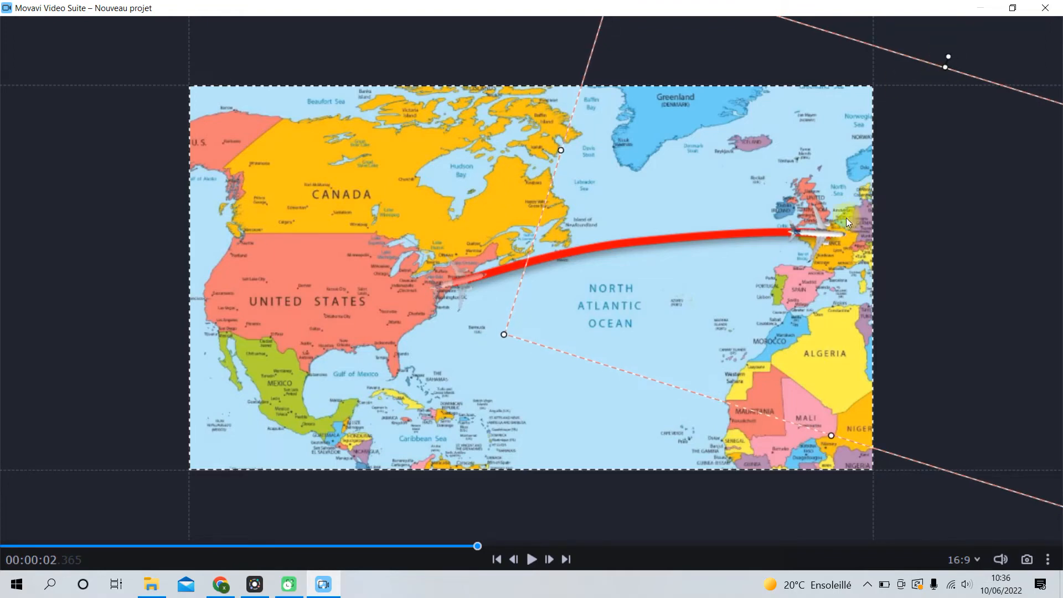
pyautogui.moveTo(833, 237); pyautogui.dragTo(834, 233)
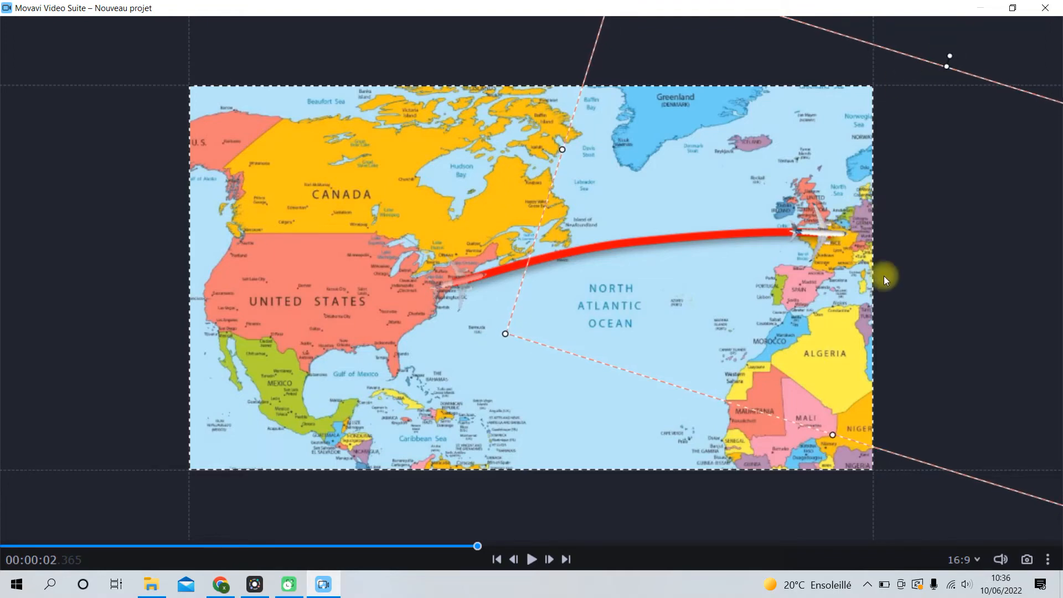
pyautogui.click(1034, 19)
# - Add an airplane keyframe at 00:00:01.800, with the airplane moved to the tip of the red curve and rotated slightly clockwise in an enlarged preview
pyautogui.click(219, 471)
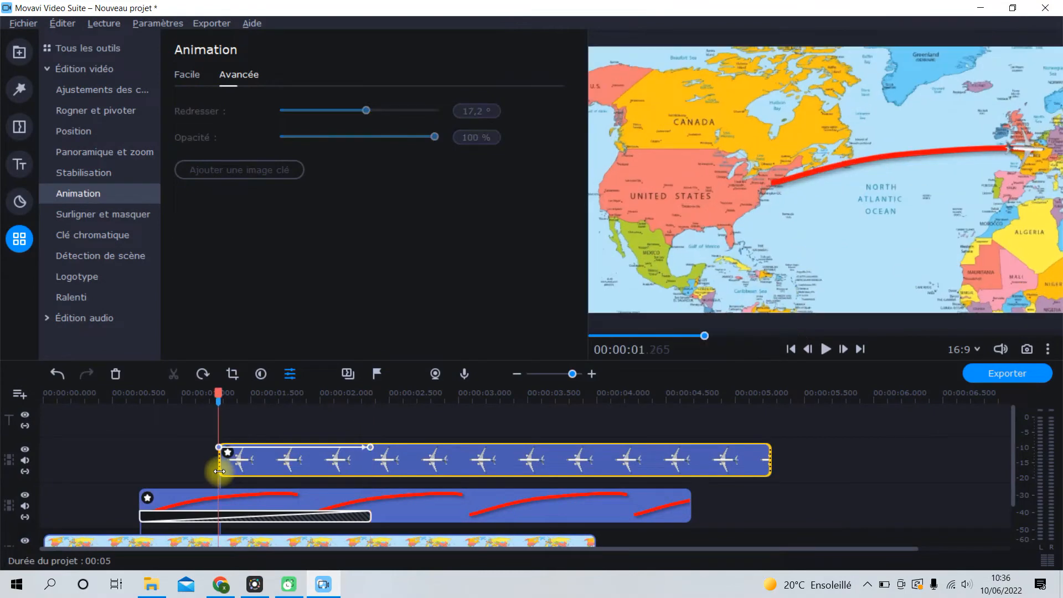
pyautogui.click(292, 446)
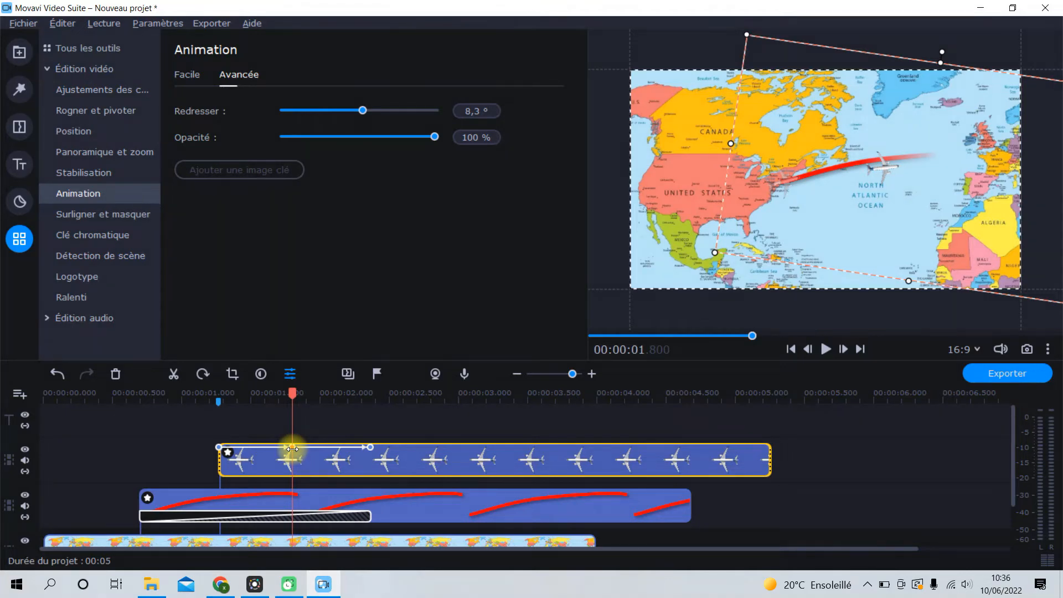
pyautogui.click(1047, 348)
pyautogui.click(963, 410)
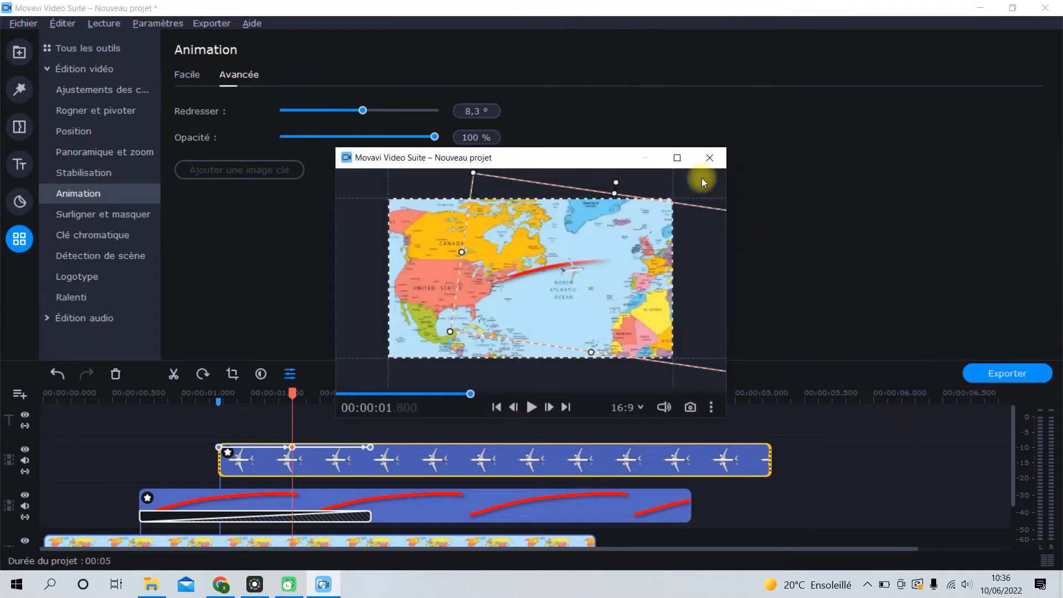
pyautogui.click(670, 160)
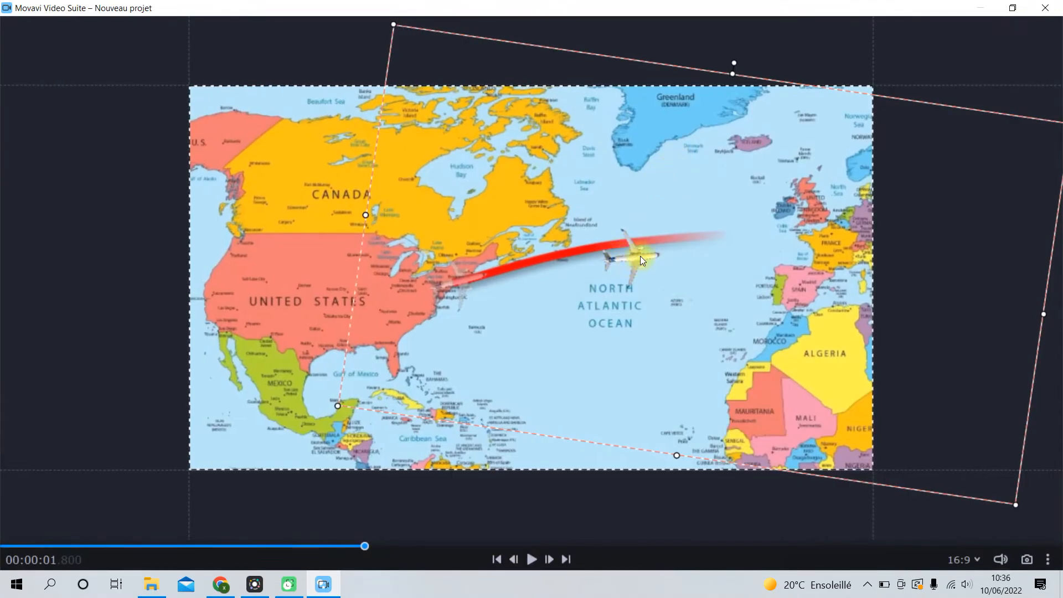
pyautogui.moveTo(640, 255); pyautogui.dragTo(713, 233)
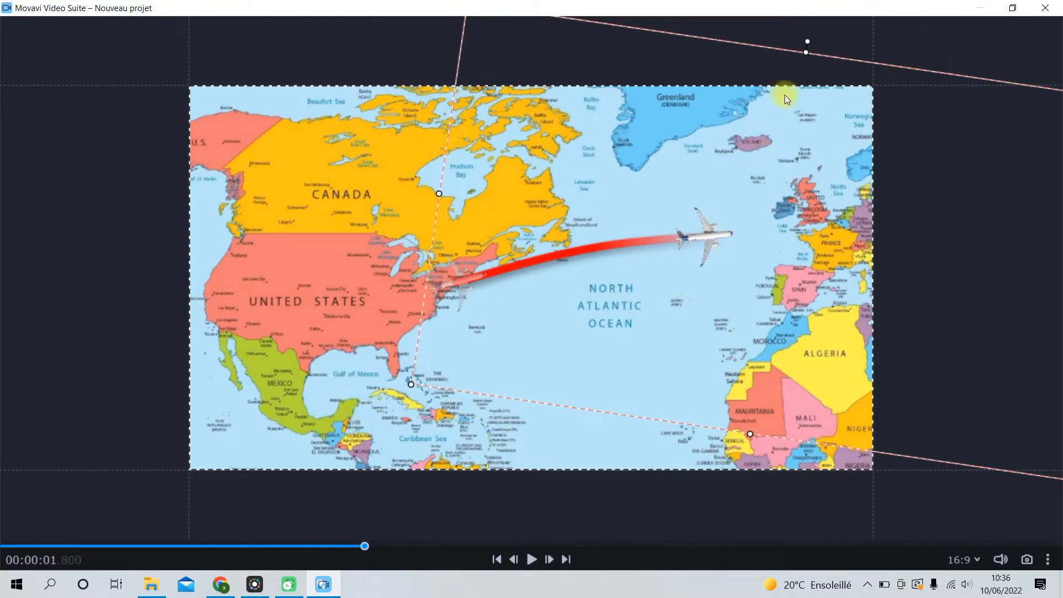
pyautogui.moveTo(807, 39); pyautogui.dragTo(812, 43)
pyautogui.moveTo(715, 232); pyautogui.dragTo(712, 231)
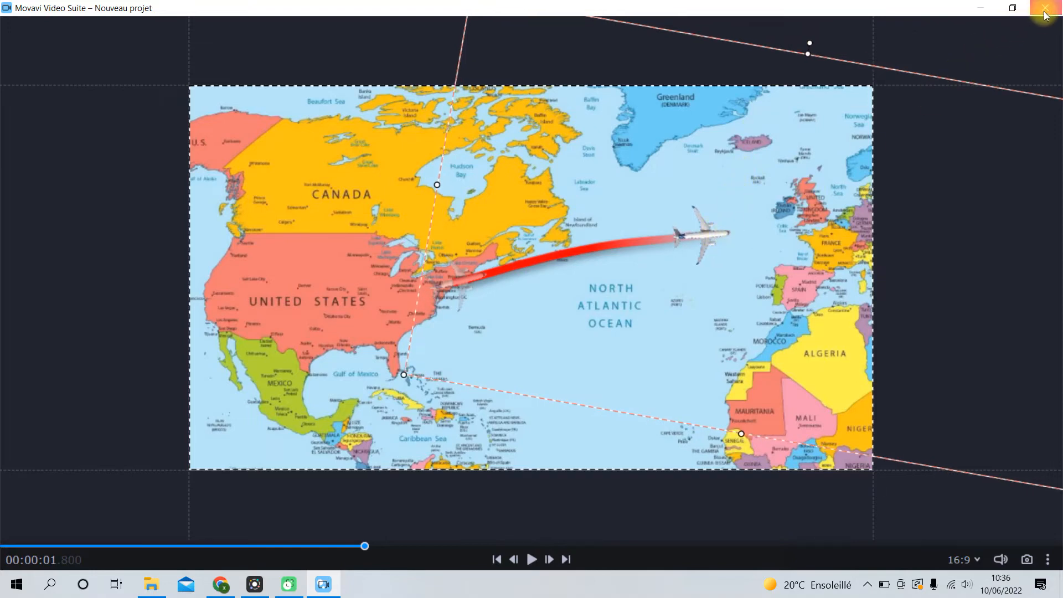
pyautogui.press('Escape')
# - Add a keyframe at 00:00:02.075, with the airplane moved to the red curve's leading end and rotated to about 17.8° in an enlarged preview
pyautogui.click(332, 444)
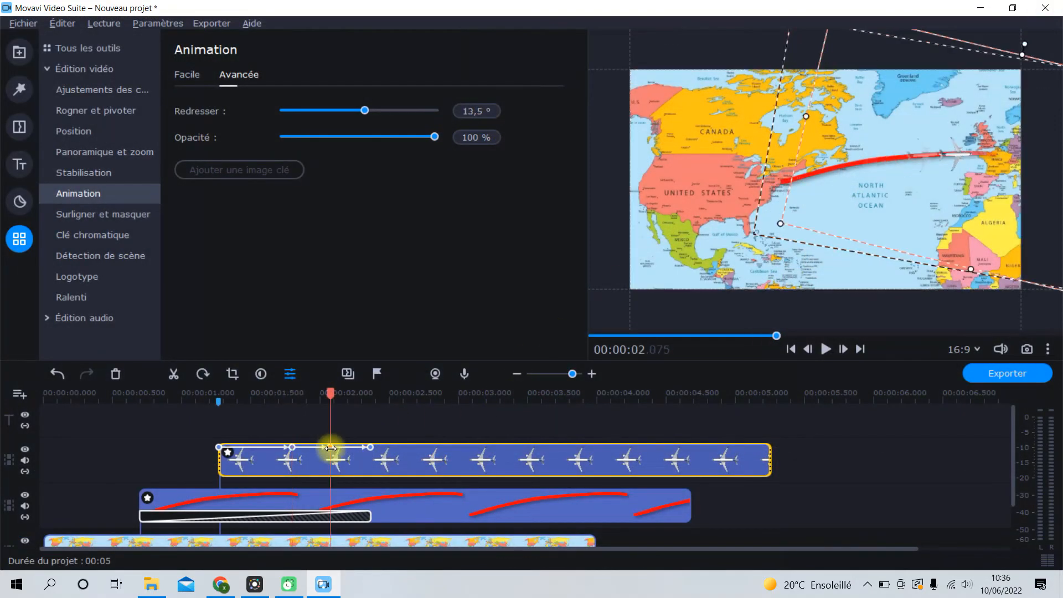
pyautogui.click(1047, 354)
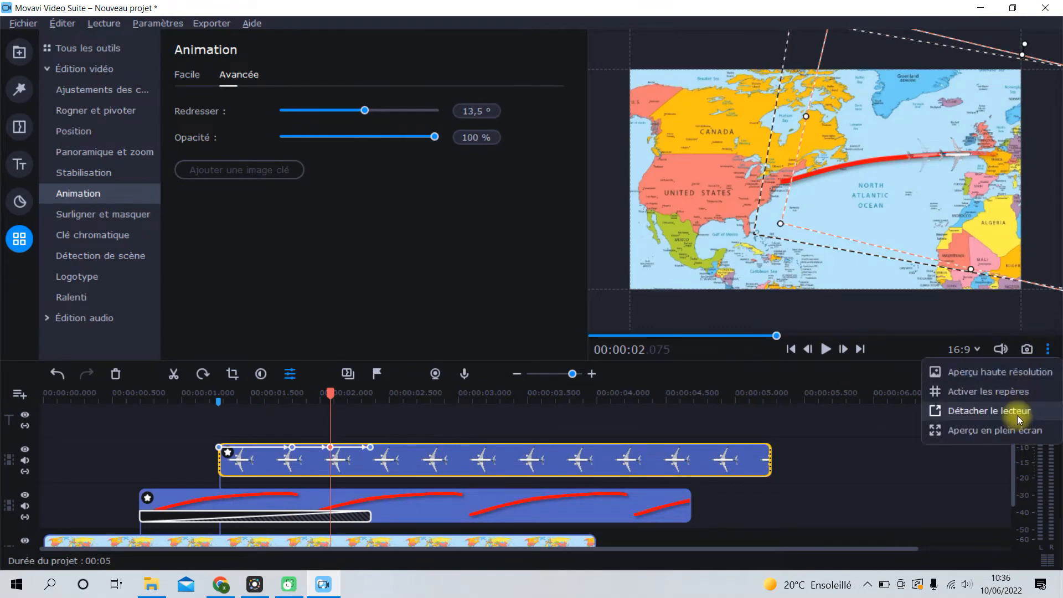
pyautogui.click(947, 409)
pyautogui.click(690, 154)
pyautogui.moveTo(765, 233); pyautogui.dragTo(821, 231)
pyautogui.moveTo(934, 50); pyautogui.dragTo(943, 54)
pyautogui.moveTo(827, 237); pyautogui.dragTo(828, 236)
pyautogui.click(1046, 8)
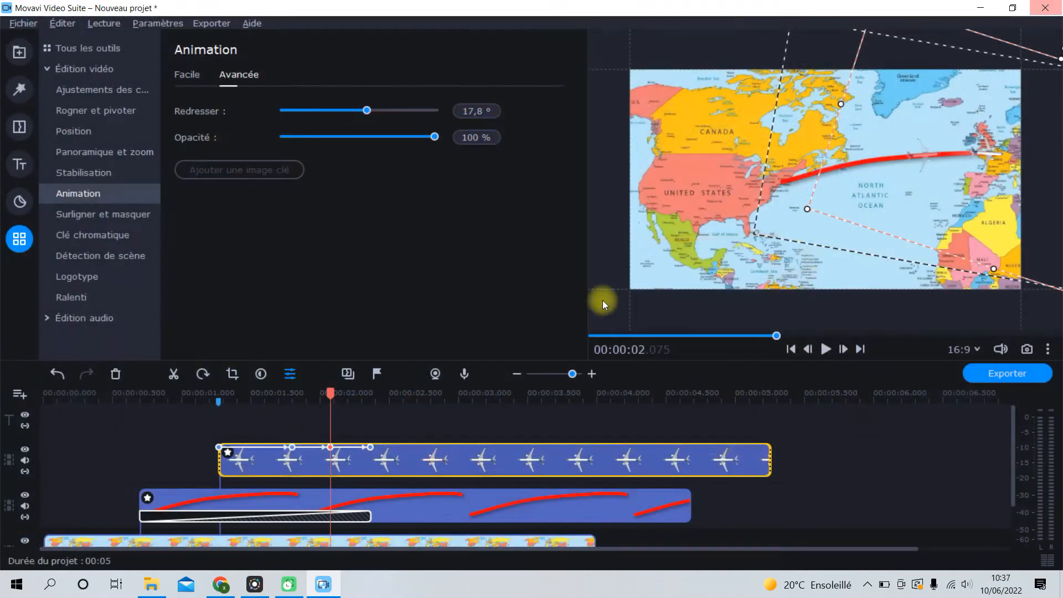
# - Add a keyframe at 00:00:01.465, with the airplane moved up onto the red curve and rotated slightly counterclockwise in an enlarged preview
pyautogui.click(246, 449)
pyautogui.click(1047, 349)
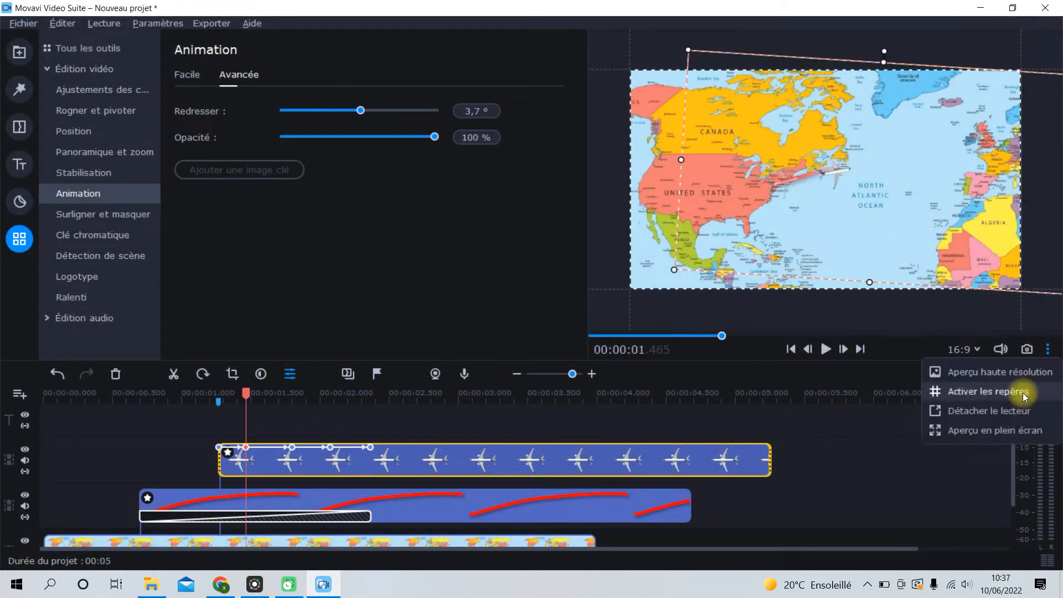
pyautogui.click(949, 408)
pyautogui.click(684, 165)
pyautogui.moveTo(558, 265); pyautogui.dragTo(556, 257)
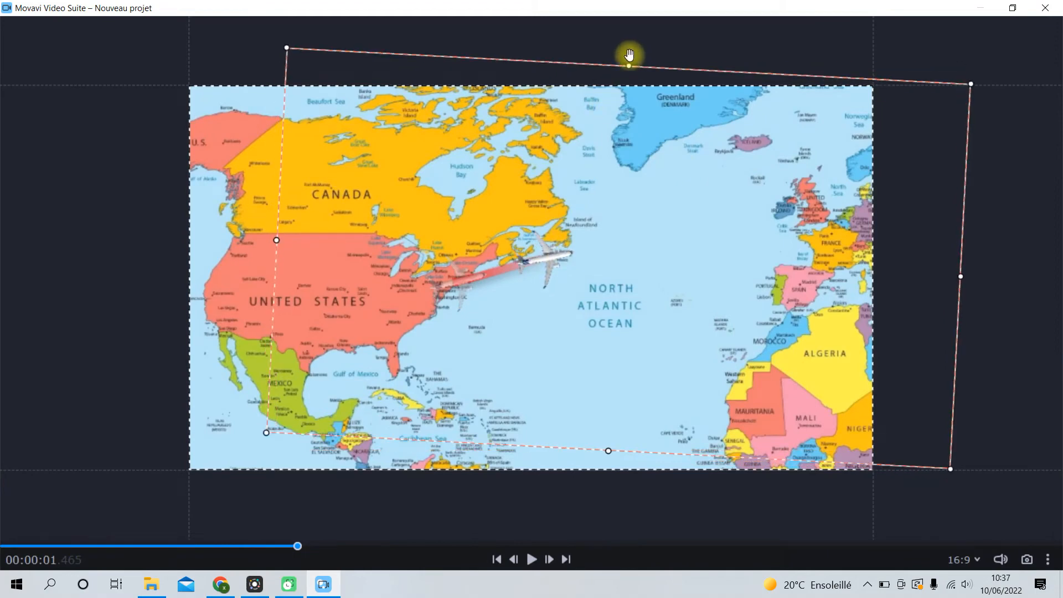
pyautogui.moveTo(629, 53); pyautogui.dragTo(618, 54)
pyautogui.moveTo(552, 259); pyautogui.dragTo(550, 256)
pyautogui.click(1045, 8)
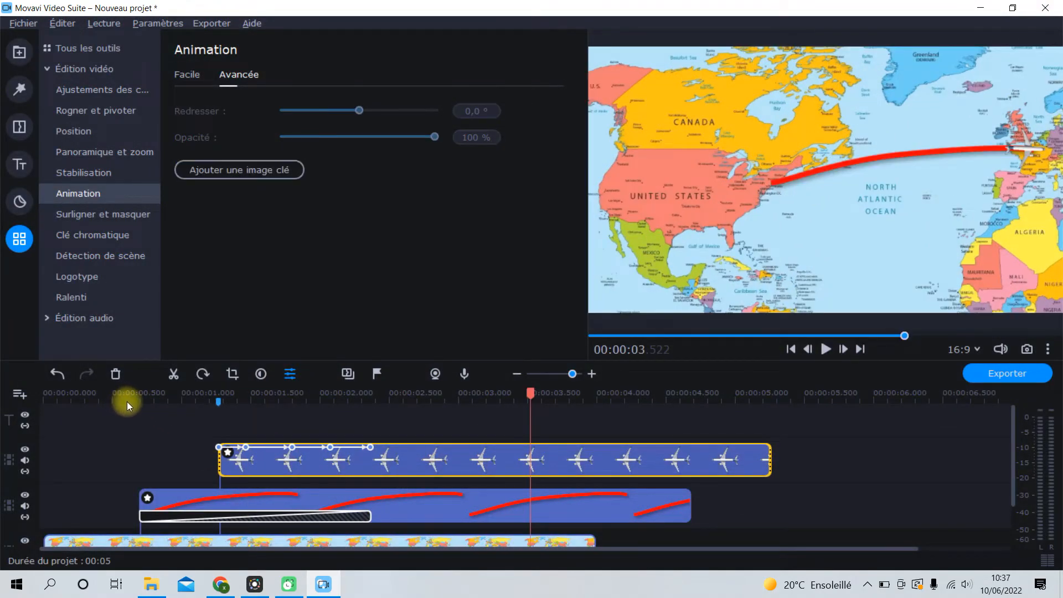
# - Play the animation from near the project's start to check how the airplane follows the curve
pyautogui.click(127, 401)
pyautogui.press('space')
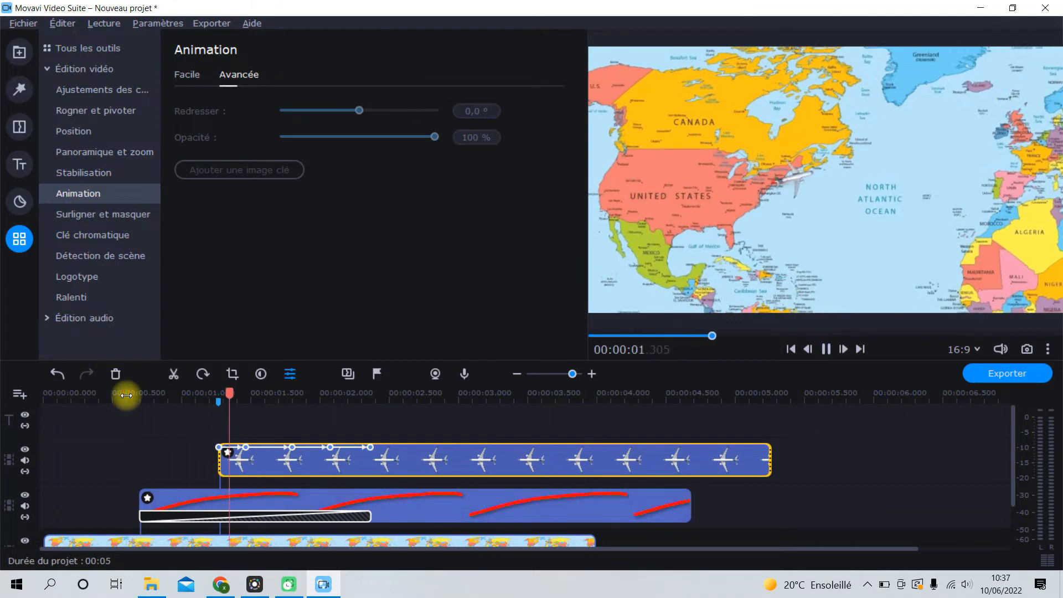
pyautogui.press('space')
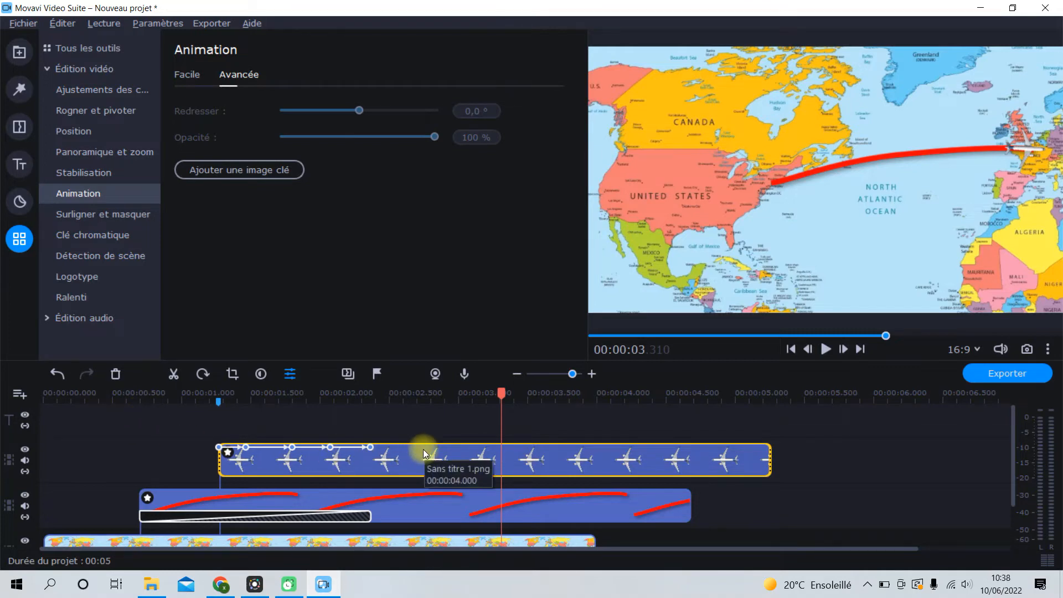
# - Add an airplane keyframe after the curve's transition, set its opacity to 0%, and place it at about 3 seconds on the timeline
pyautogui.click(402, 458)
pyautogui.click(242, 163)
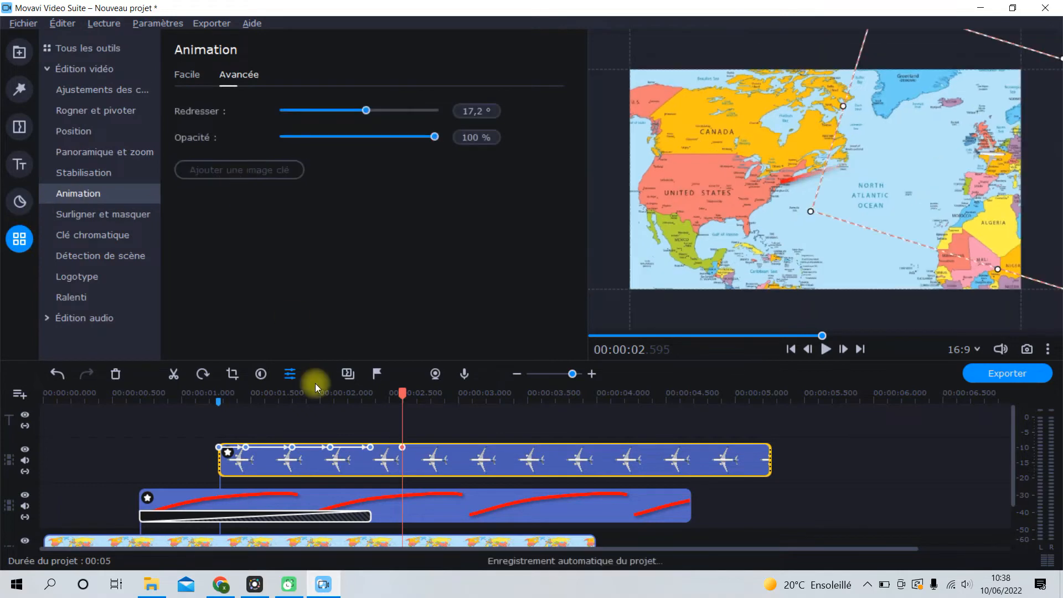
pyautogui.click(1048, 350)
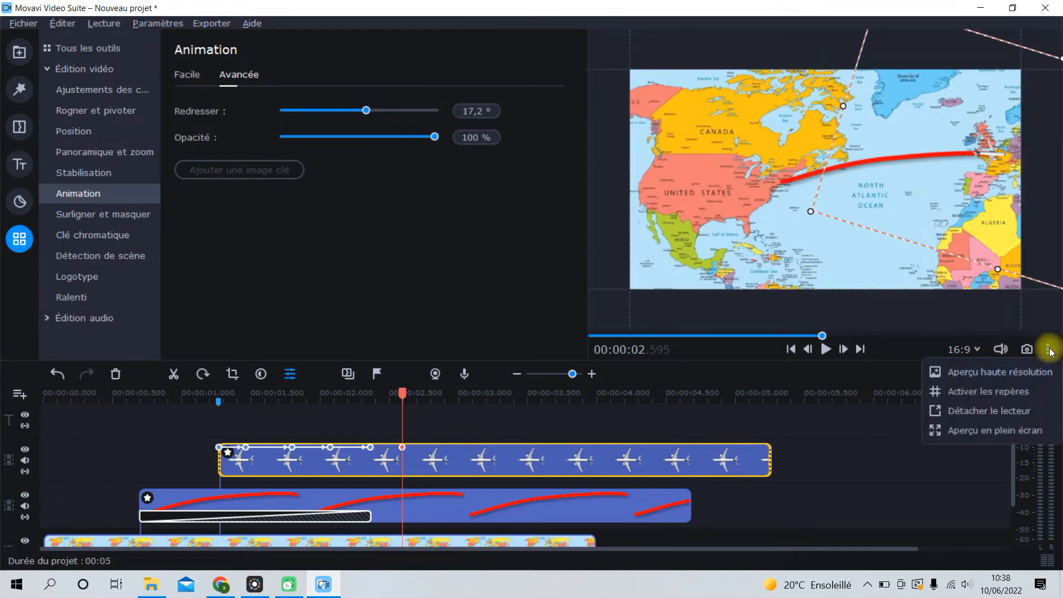
pyautogui.click(1006, 411)
pyautogui.moveTo(433, 137); pyautogui.dragTo(277, 137)
pyautogui.moveTo(403, 446); pyautogui.dragTo(459, 446)
# - Play the animation from about 00:00:00.375 to check the airplane's fade-out
pyautogui.click(95, 391)
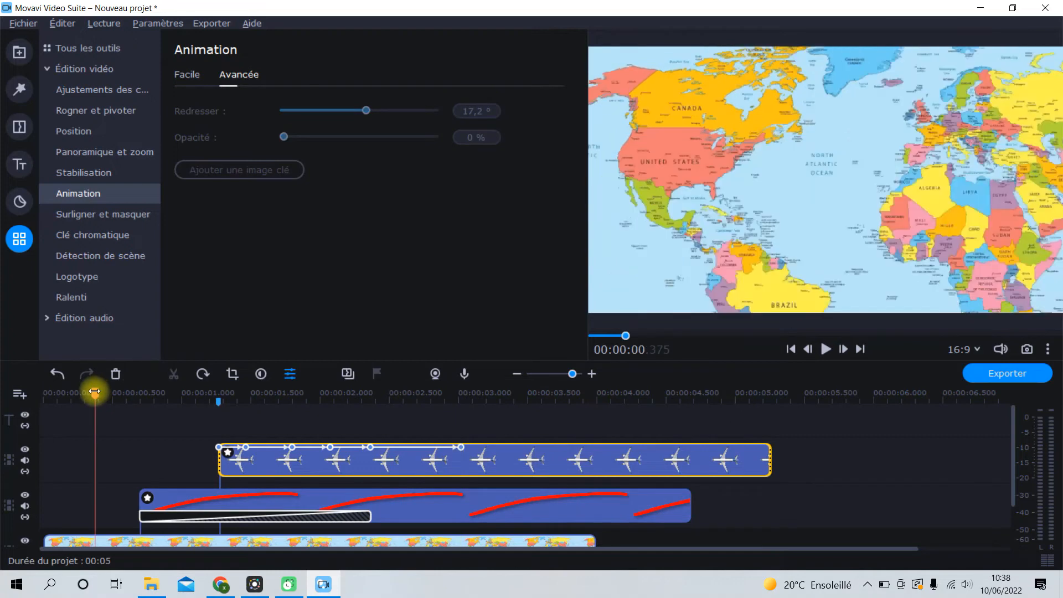
pyautogui.press('space')
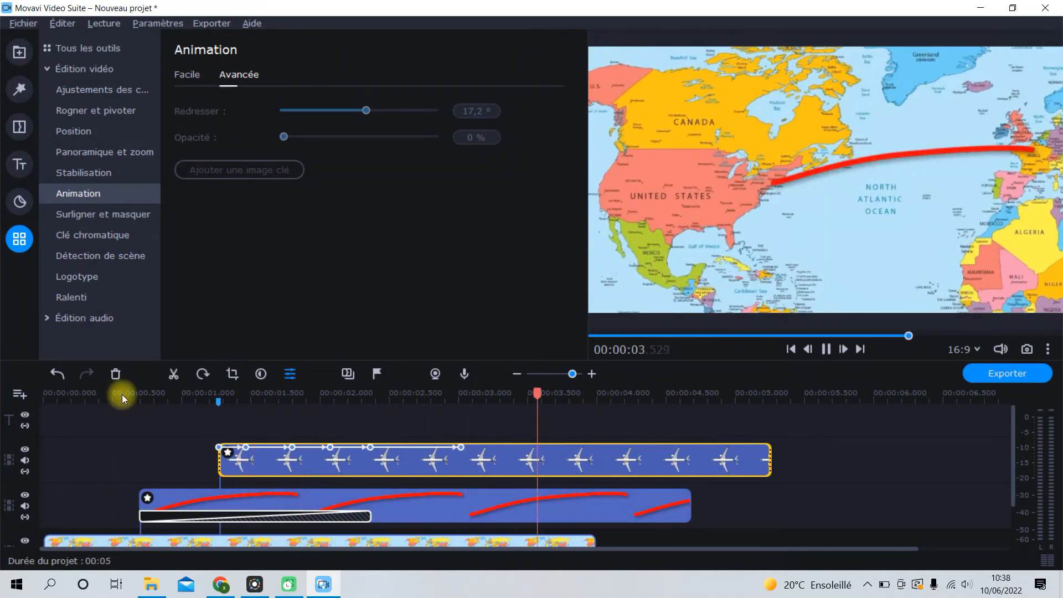
pyautogui.press('space')
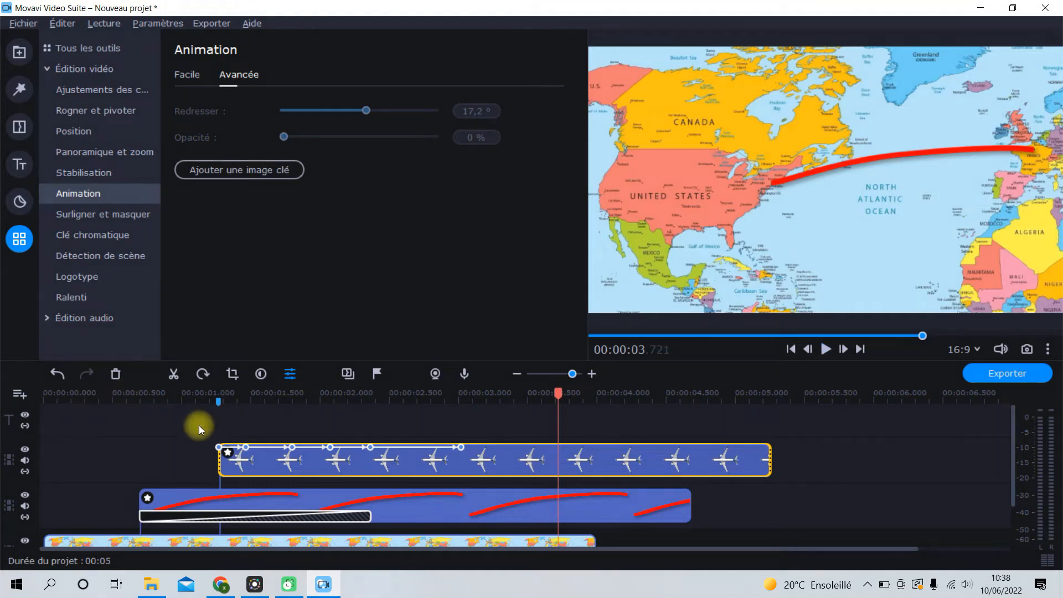
# - Shift the airplane's 0% opacity keyframe earlier, to about 2.7 seconds, and play the animation back
pyautogui.moveTo(463, 446); pyautogui.dragTo(119, 392)
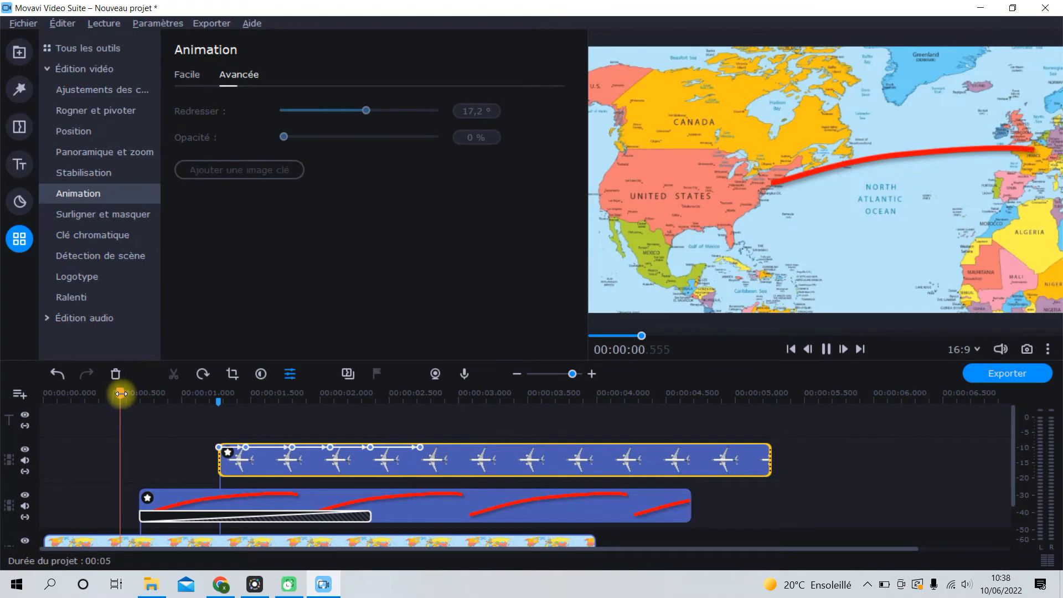
pyautogui.press('space')
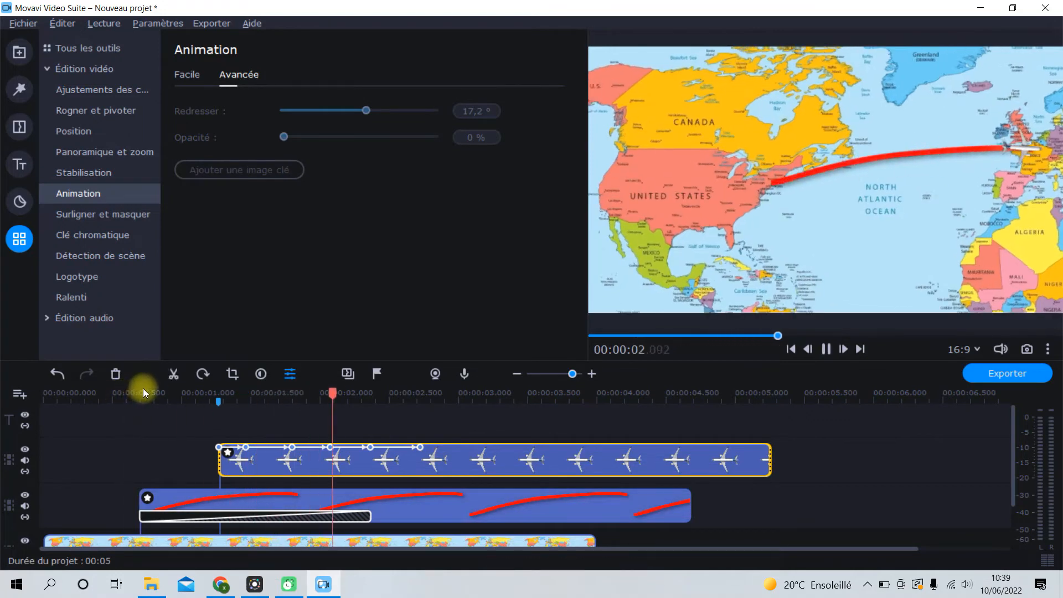
pyautogui.press('space')
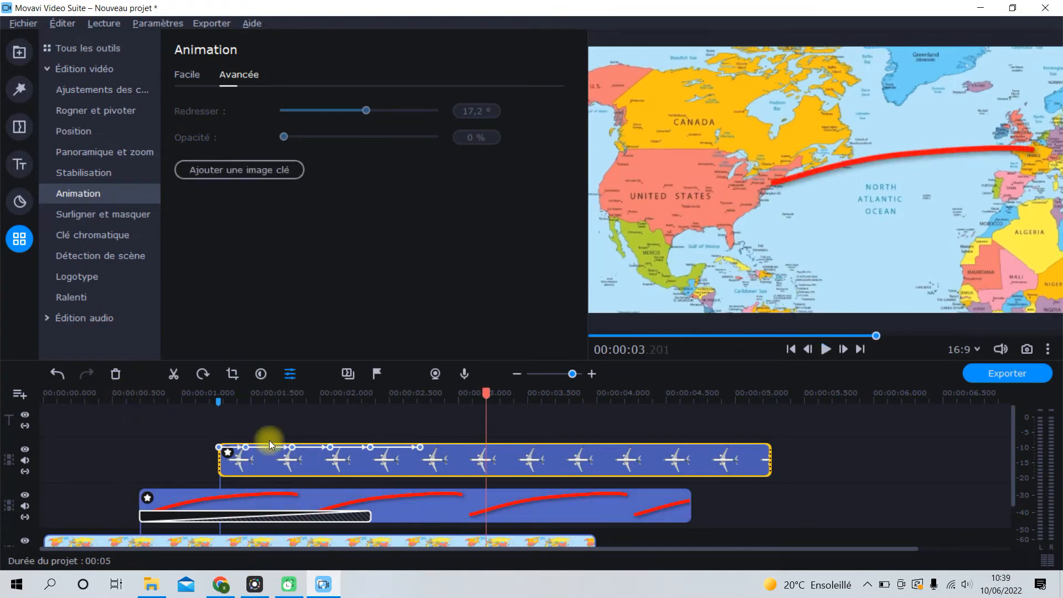
# - Delete the airplane's keyframe at 00:00:02.365, at the end of the curve's transition, and play the animation back
pyautogui.click(420, 447)
pyautogui.click(373, 447)
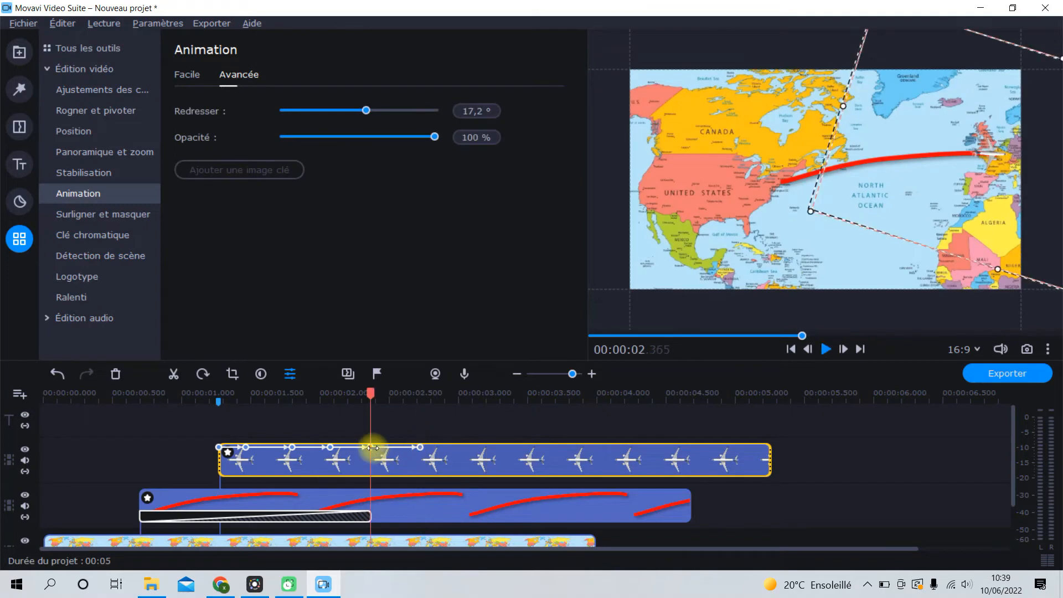
pyautogui.press('space')
pyautogui.press('space')
pyautogui.click(371, 447)
pyautogui.rightClick(368, 447)
pyautogui.click(244, 414)
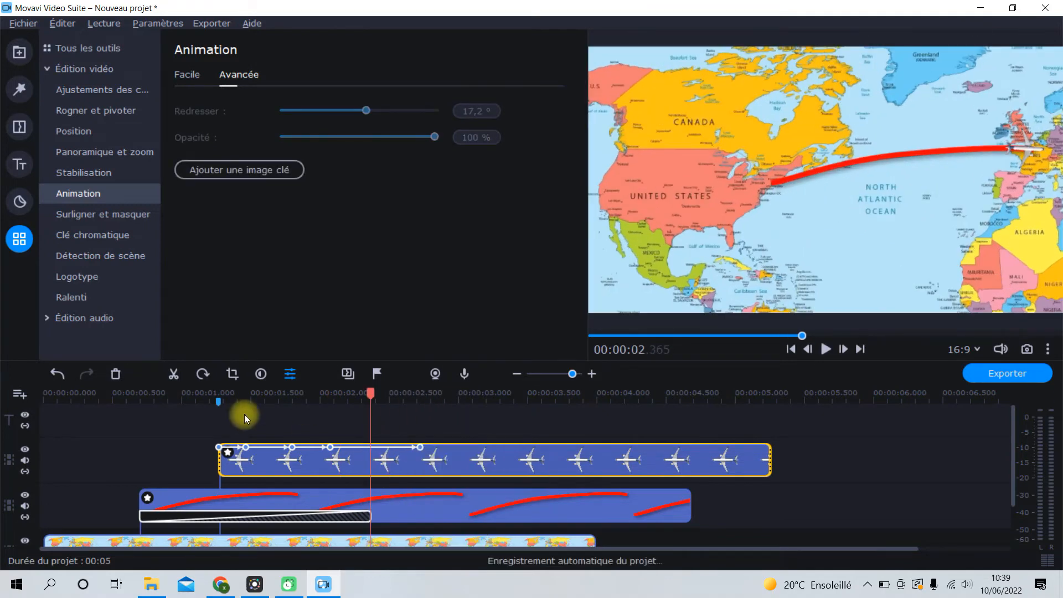
pyautogui.click(162, 392)
pyautogui.press('space')
pyautogui.press('space')
# - Shift the airplane's last keyframe to about 3.1 seconds on the timeline and replay the animation
pyautogui.moveTo(420, 447); pyautogui.dragTo(476, 447)
pyautogui.click(126, 391)
pyautogui.press('space')
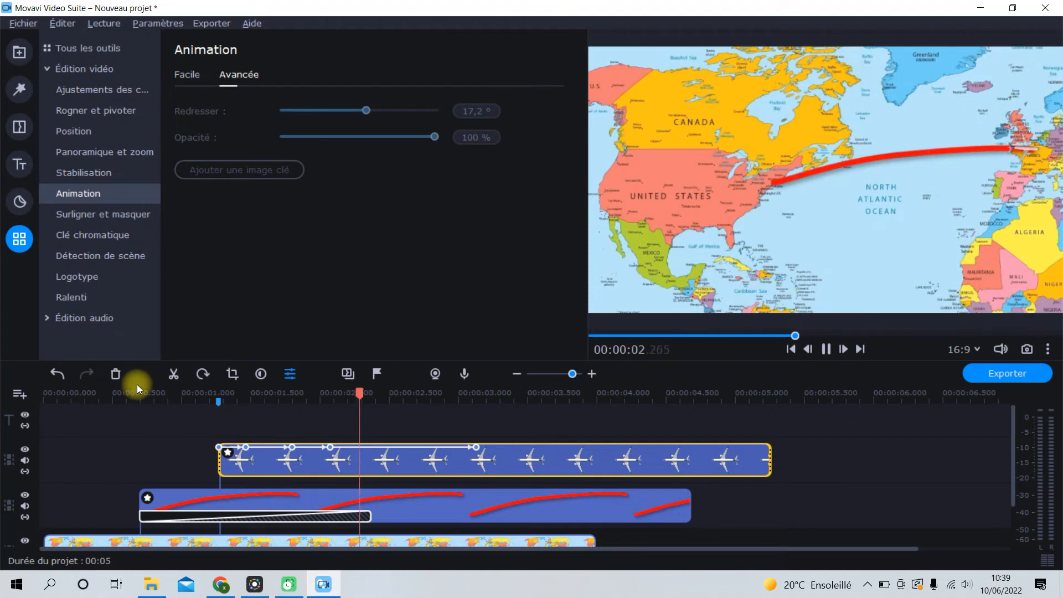
pyautogui.press('space')
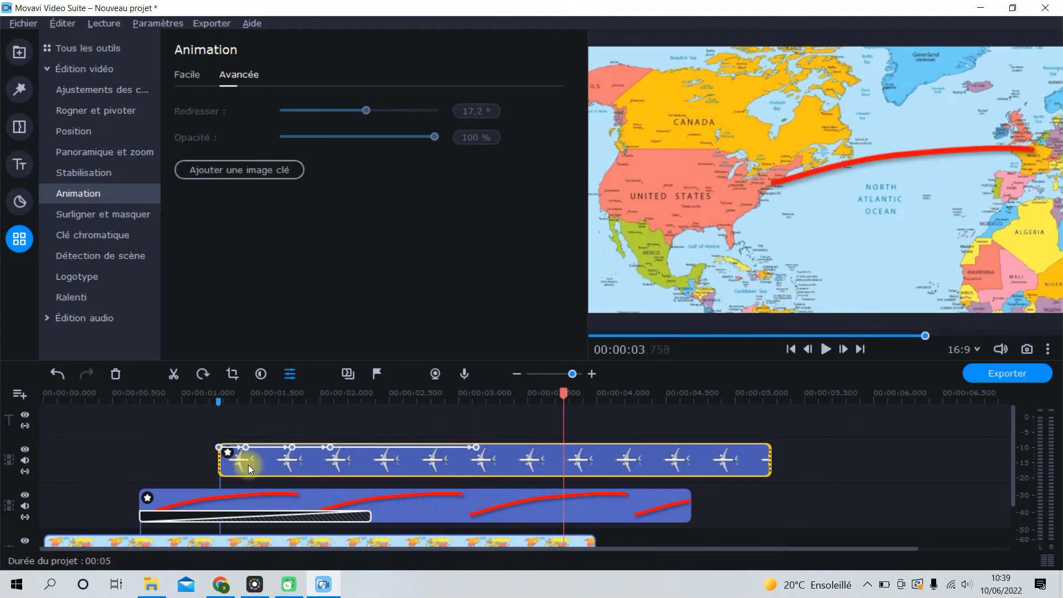
# - Add the Fondu au noir transition to the end of the red curve clip
pyautogui.click(394, 504)
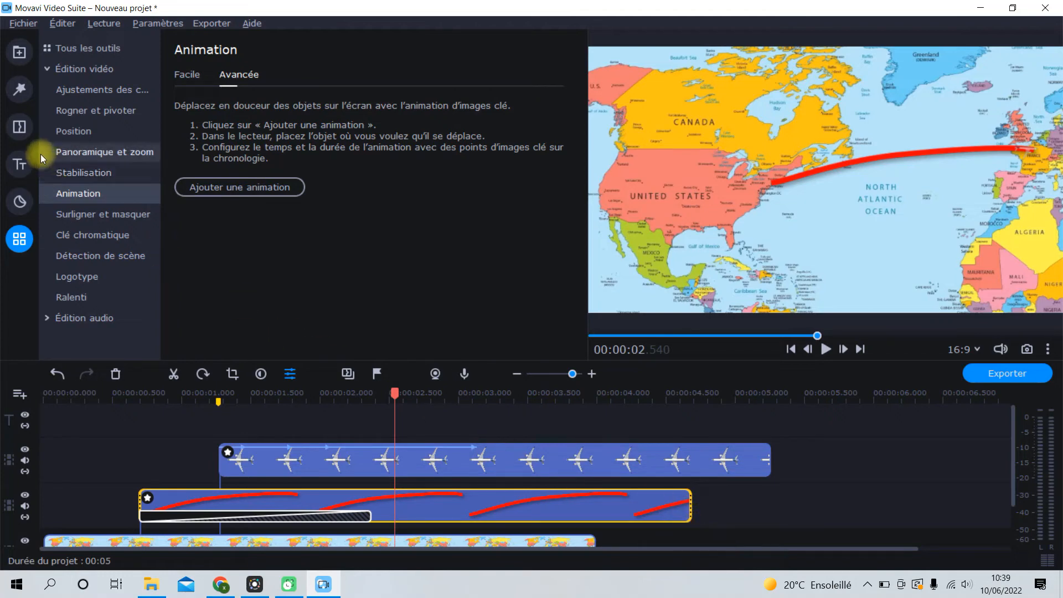
pyautogui.click(21, 126)
pyautogui.click(62, 148)
pyautogui.moveTo(188, 258)
pyautogui.mouseDown()
pyautogui.moveTo(423, 427)
pyautogui.moveTo(556, 504)
pyautogui.moveTo(589, 503)
pyautogui.mouseUp()
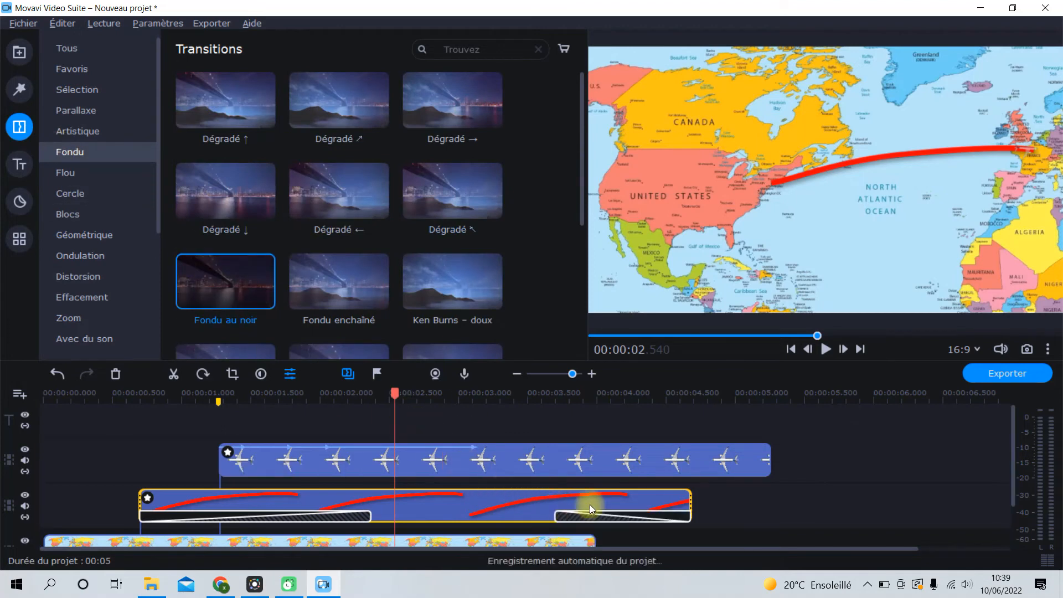